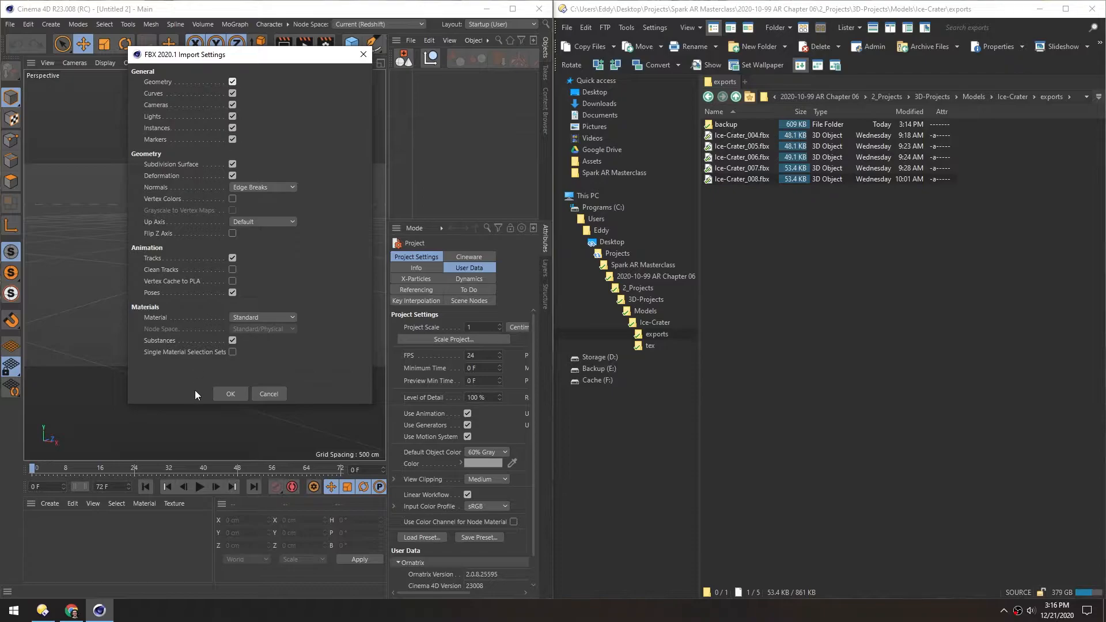
Import Ice-Crater_008.fbx with the default FBX import settings and maximize the Cinema 4D window.
{"action": "left_click", "coordinate": [222, 394]}
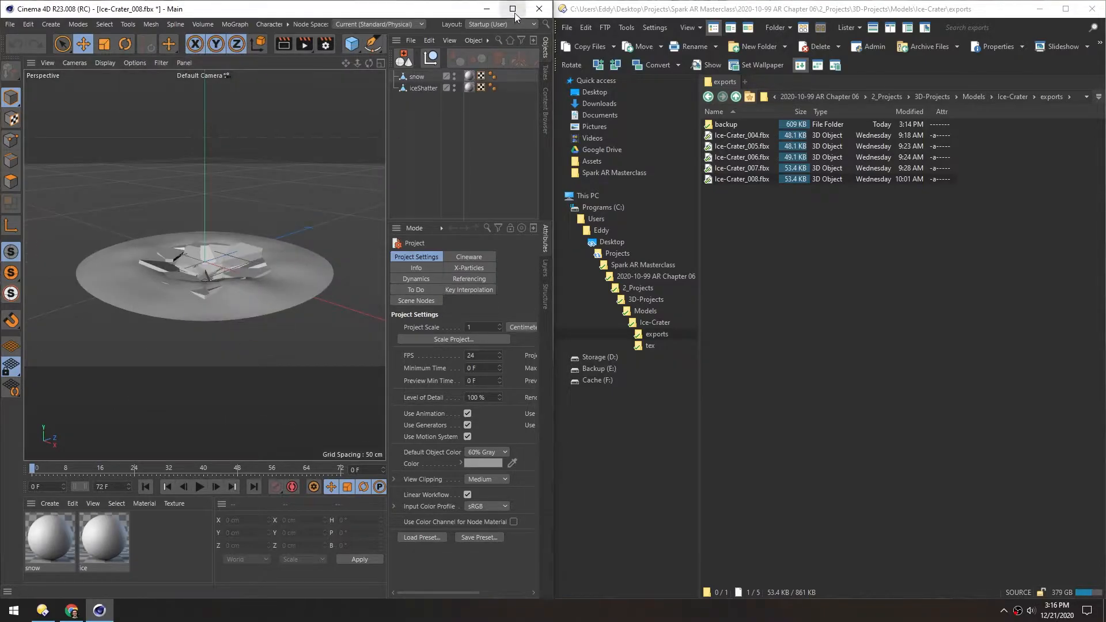
{"action": "left_click", "coordinate": [512, 10]}
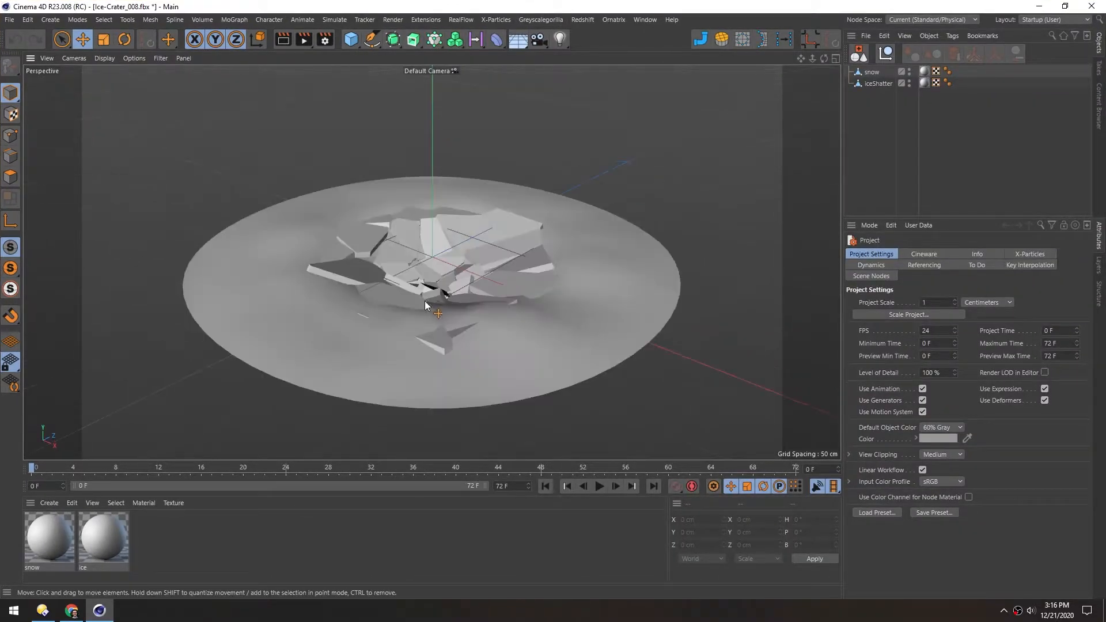
From the file manager's tex/Export-01 folder, bring ice_2_Color.png and snow_Color.png into Cinema 4D as new materials.
{"action": "left_click", "coordinate": [42, 610]}
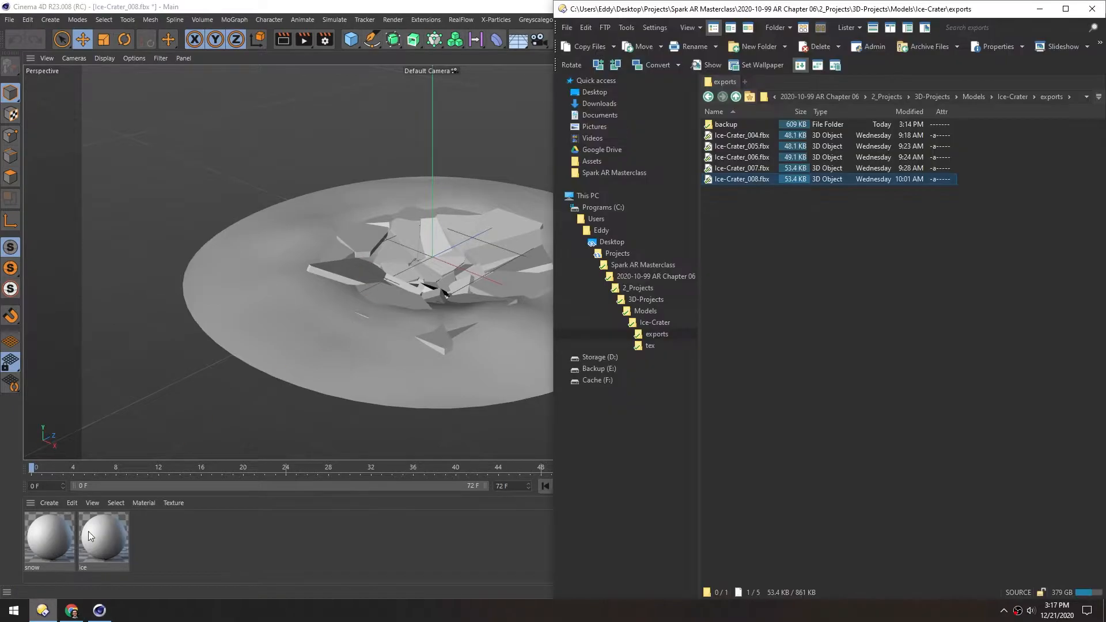
{"action": "left_click", "coordinate": [735, 97]}
{"action": "double_click", "coordinate": [718, 147]}
{"action": "double_click", "coordinate": [718, 136]}
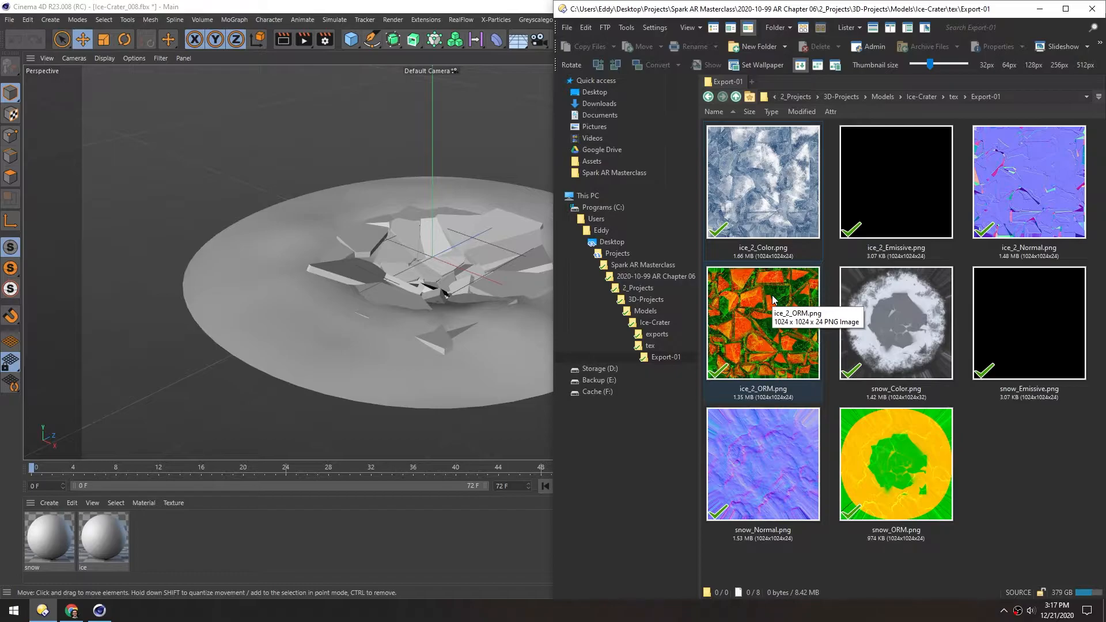
{"action": "left_click", "coordinate": [758, 198]}
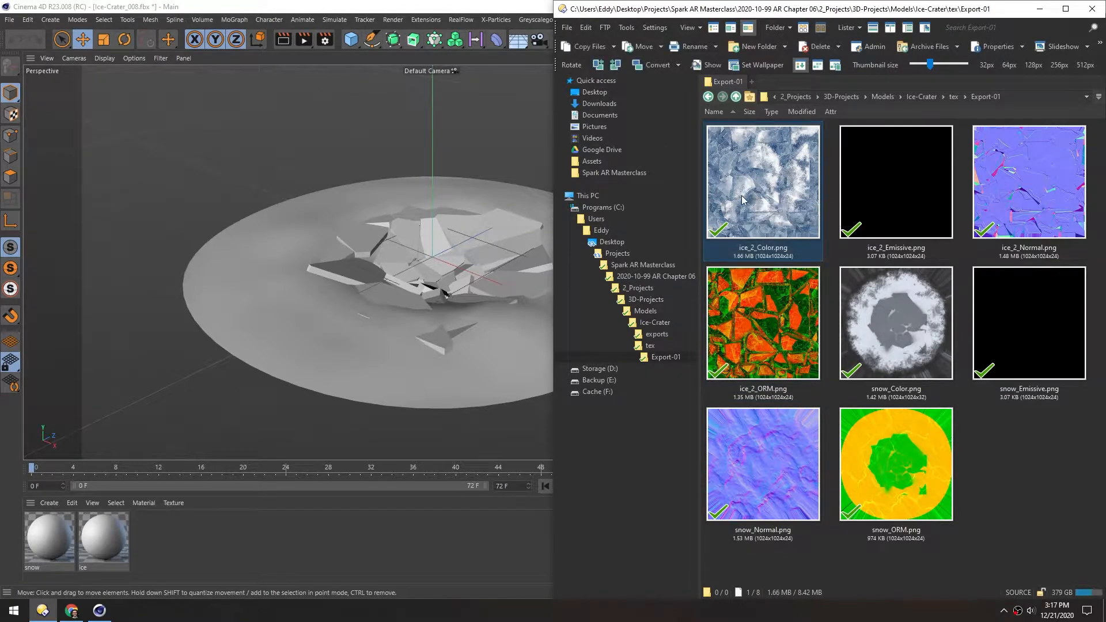
{"action": "left_click", "coordinate": [899, 326], "text": "ctrl"}
{"action": "left_click_drag", "start_coordinate": [771, 196], "coordinate": [181, 541]}
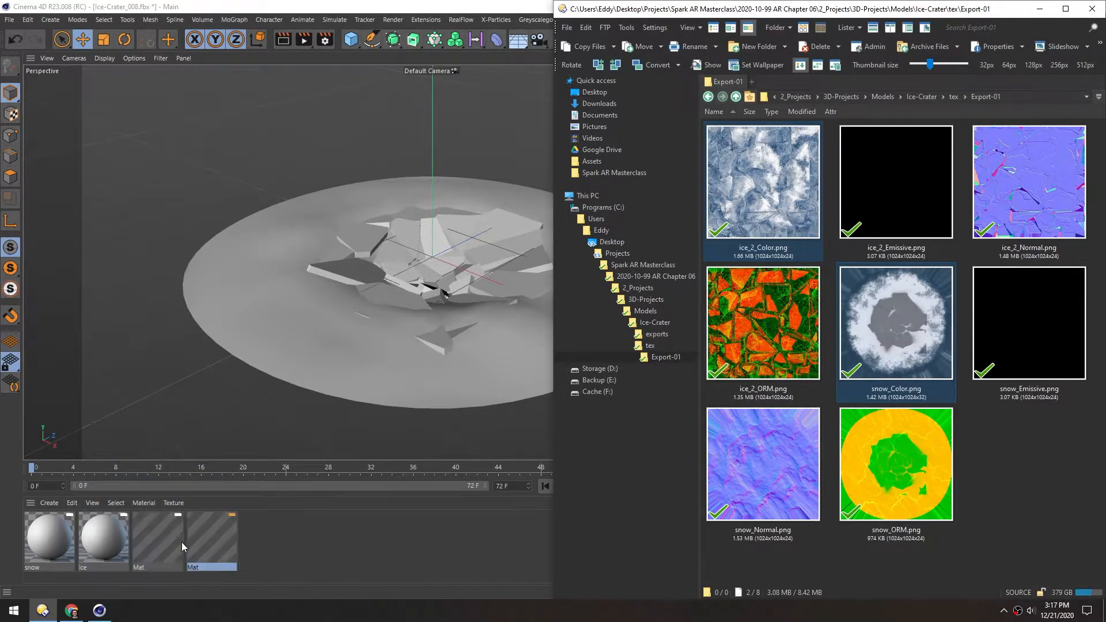
Apply the new ice color material to the iceShatter object and the new snow color material to the snow disc.
{"action": "left_click", "coordinate": [149, 536]}
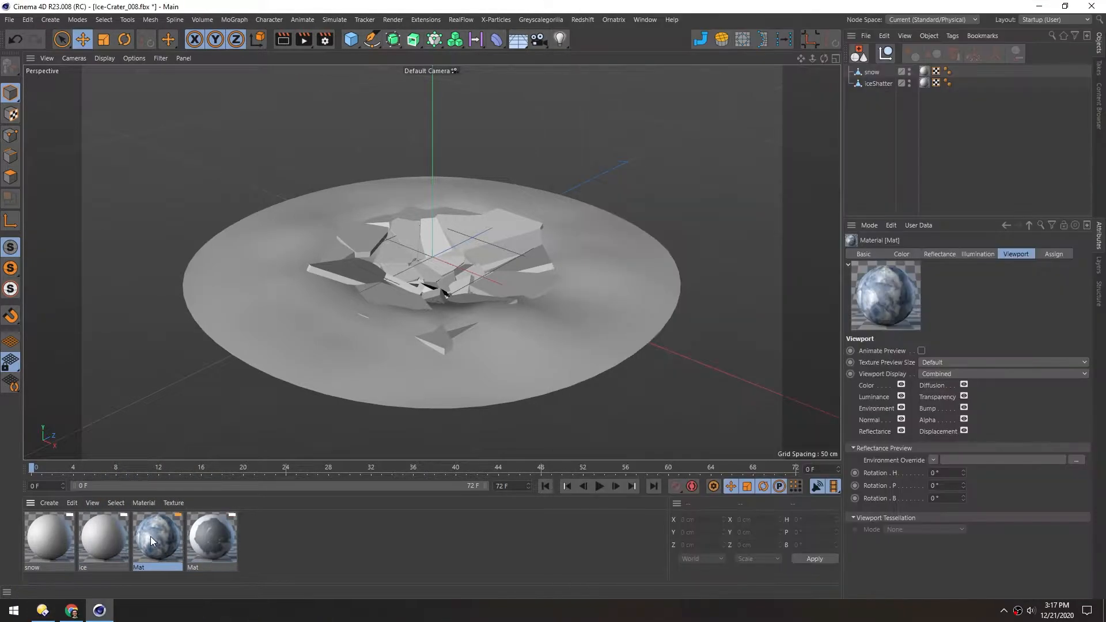
{"action": "left_click_drag", "start_coordinate": [327, 345], "coordinate": [337, 272]}
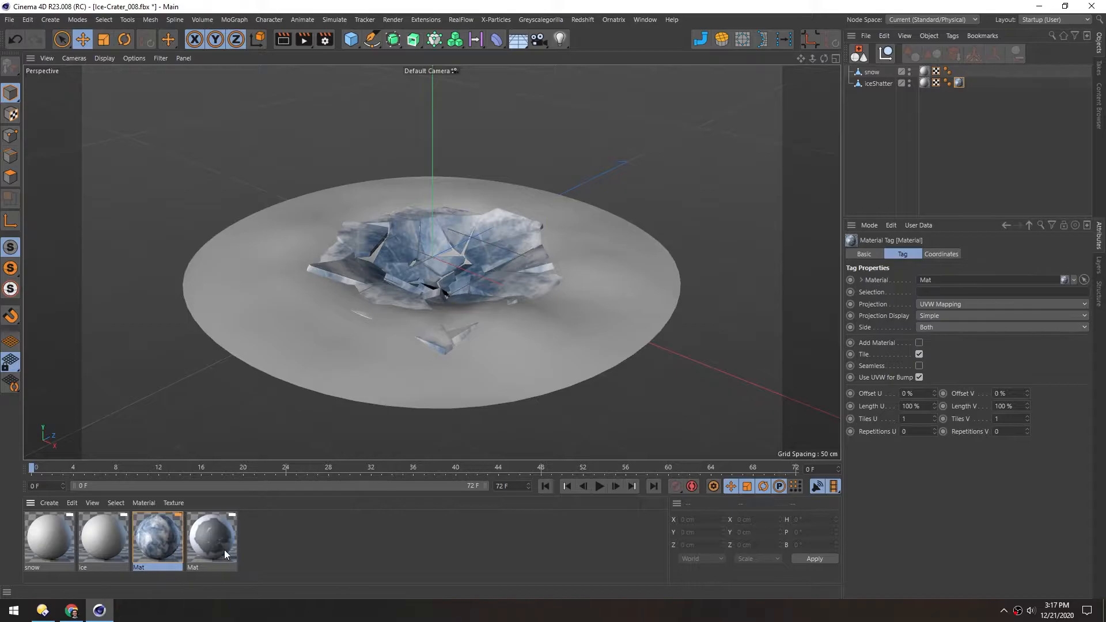
{"action": "left_click_drag", "start_coordinate": [245, 350], "coordinate": [244, 333]}
Set the viewport texture preview size of both new materials to 1024x1024 (4 MB).
{"action": "left_click_drag", "start_coordinate": [254, 524], "coordinate": [165, 554]}
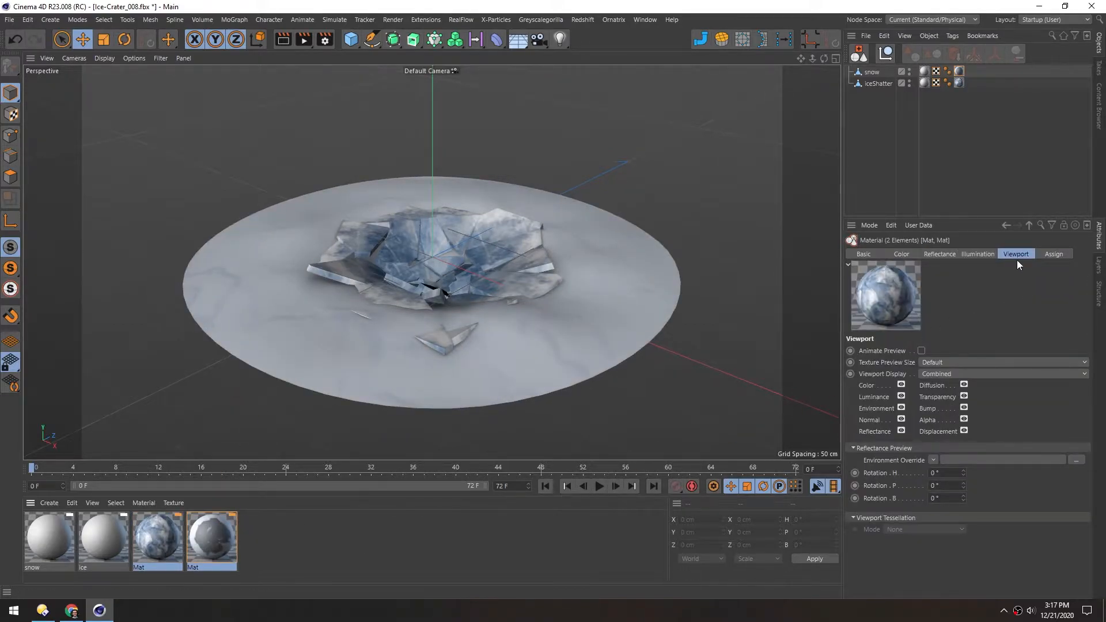
{"action": "left_click", "coordinate": [933, 363]}
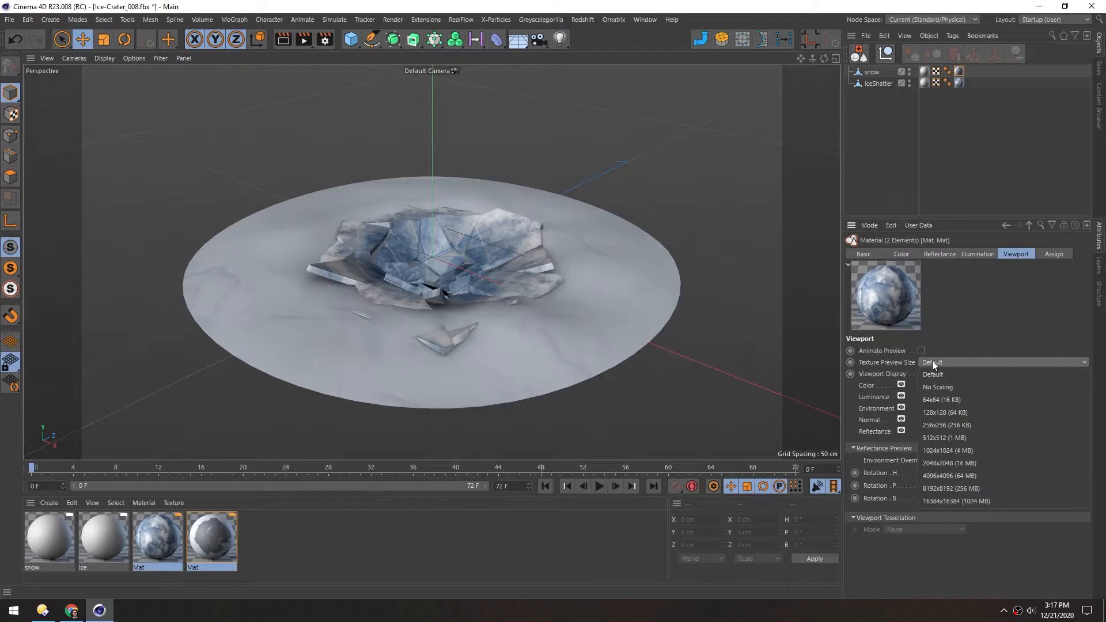
{"action": "left_click", "coordinate": [934, 449]}
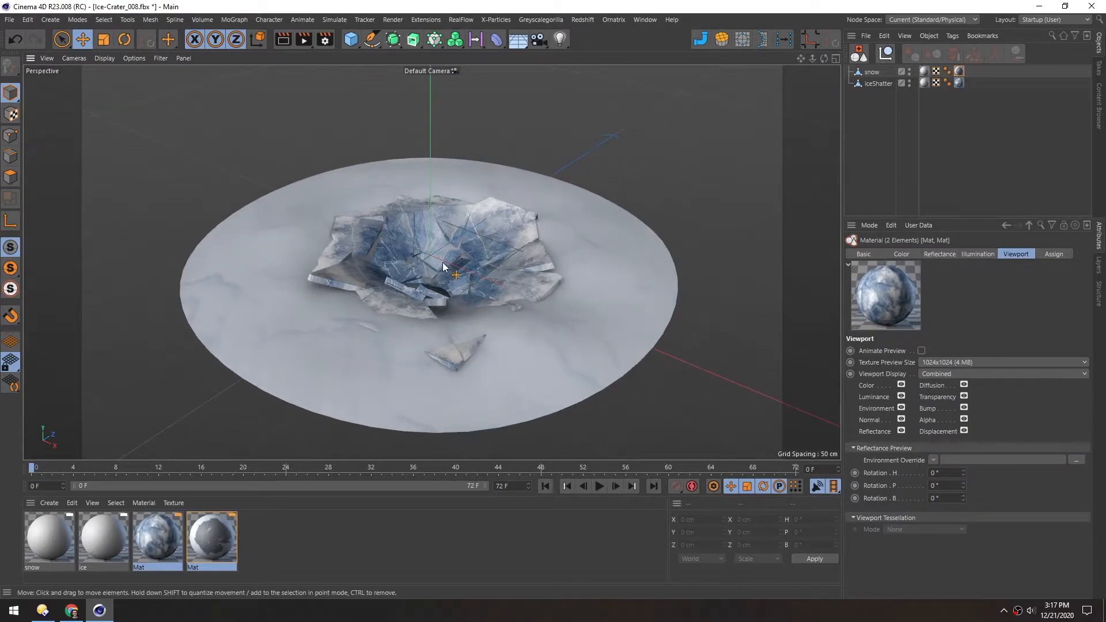
Open the iceShatter object's UVW tag in the Texture UV Editor and dock the editor beside the perspective view.
{"action": "scroll", "coordinate": [484, 236], "scroll_direction": "up", "scroll_amount": 5}
{"action": "left_click_drag", "start_coordinate": [483, 236], "coordinate": [360, 220], "text": "alt"}
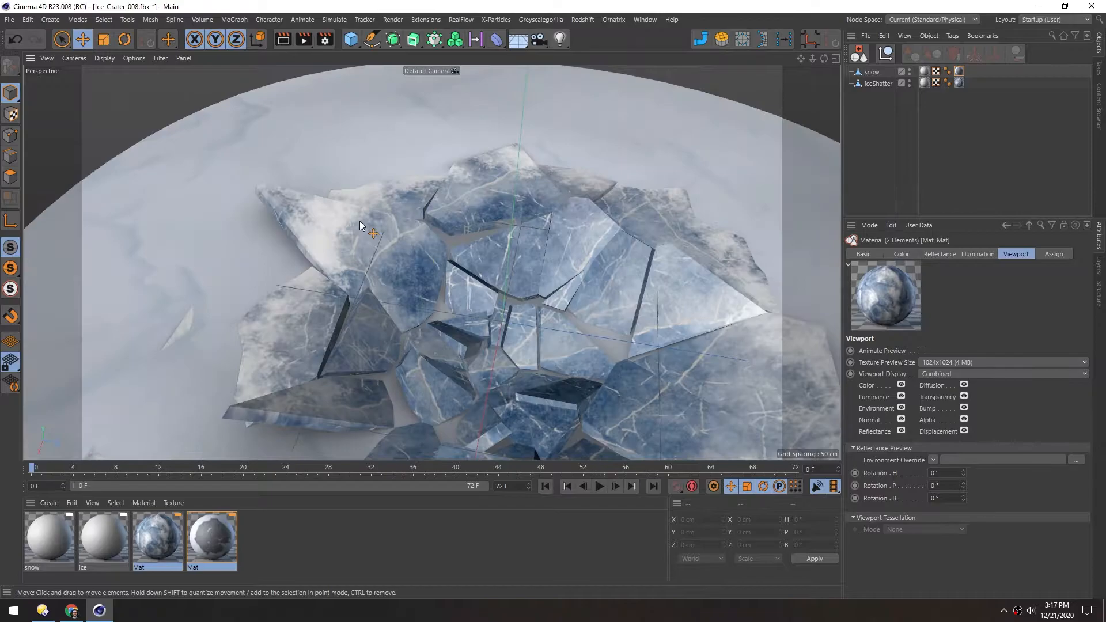
{"action": "right_click_drag", "start_coordinate": [269, 185], "coordinate": [376, 229], "text": "alt"}
{"action": "left_click_drag", "start_coordinate": [377, 229], "coordinate": [375, 276], "text": "alt"}
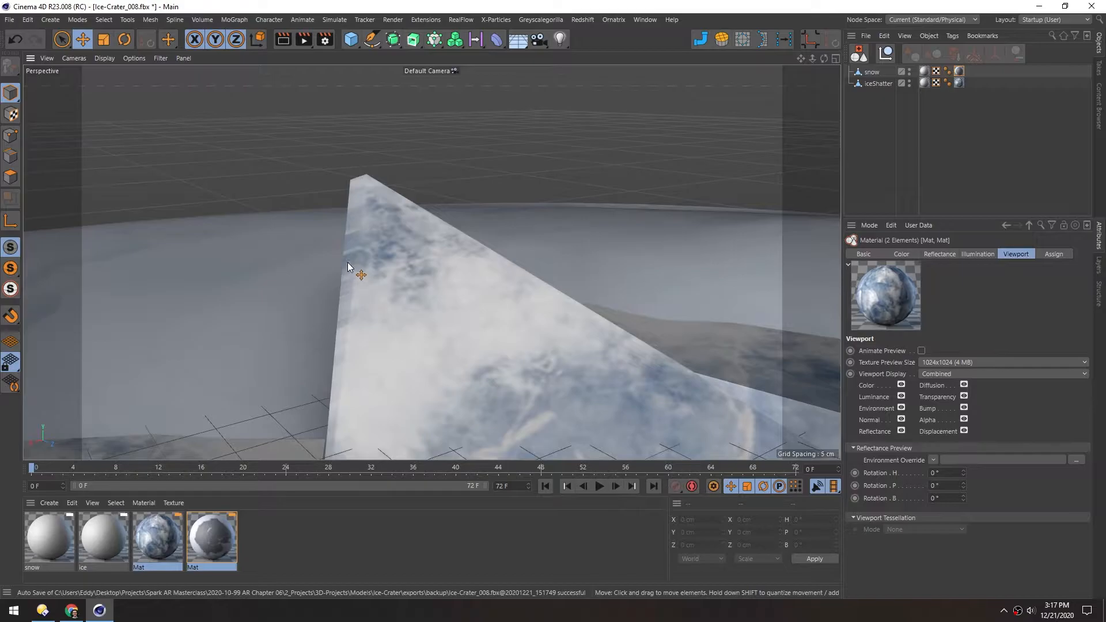
{"action": "left_click_drag", "start_coordinate": [363, 199], "coordinate": [347, 242], "text": "alt"}
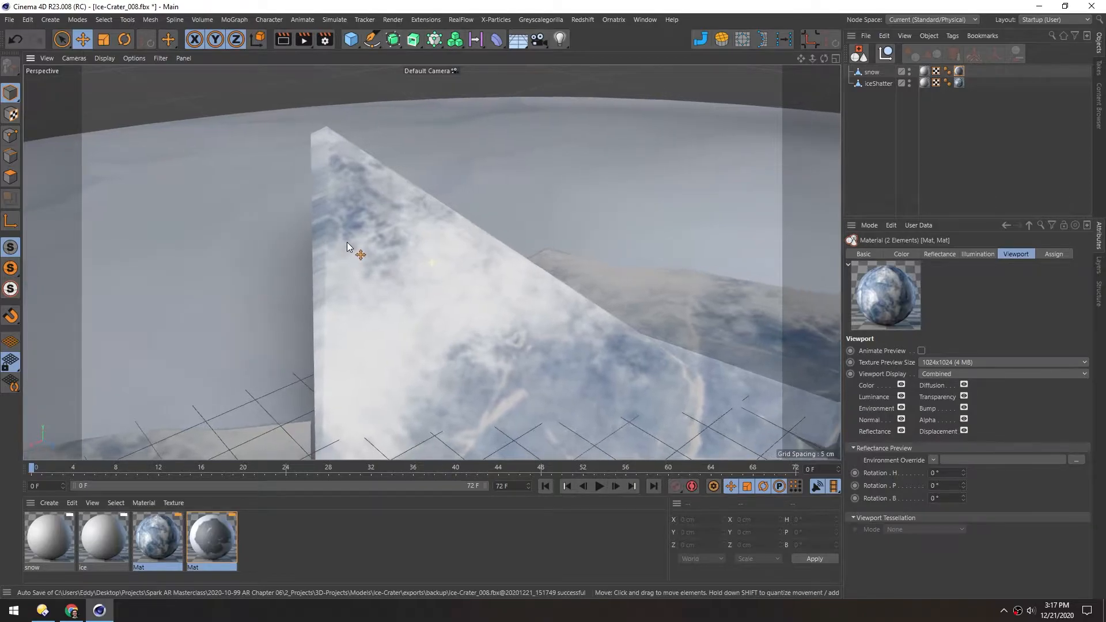
{"action": "left_click", "coordinate": [870, 84]}
{"action": "left_click", "coordinate": [936, 82]}
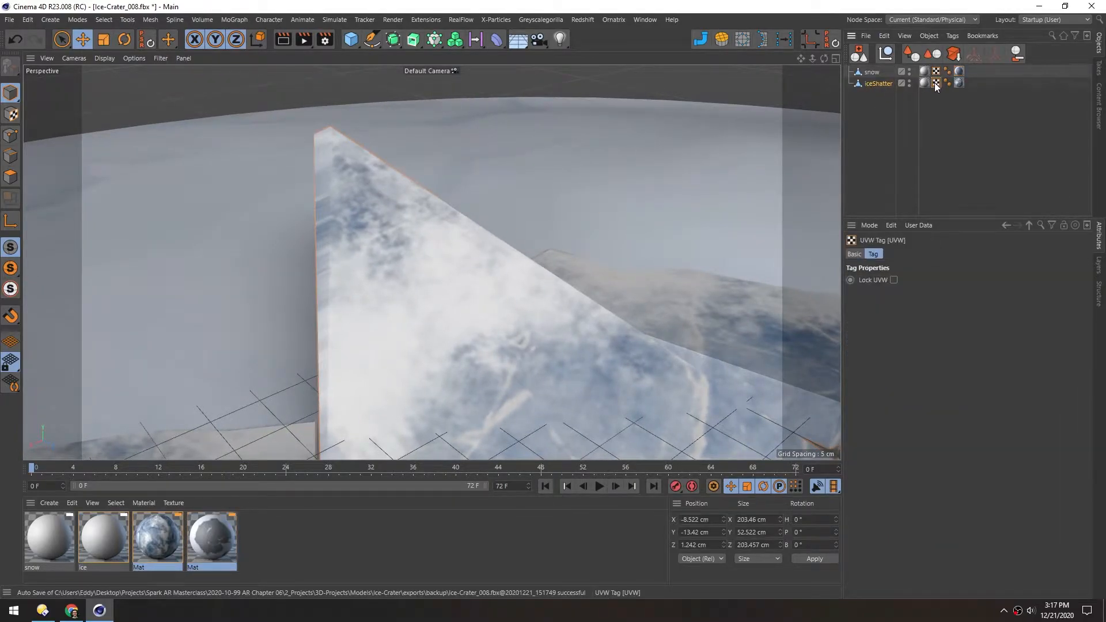
{"action": "double_click", "coordinate": [935, 82]}
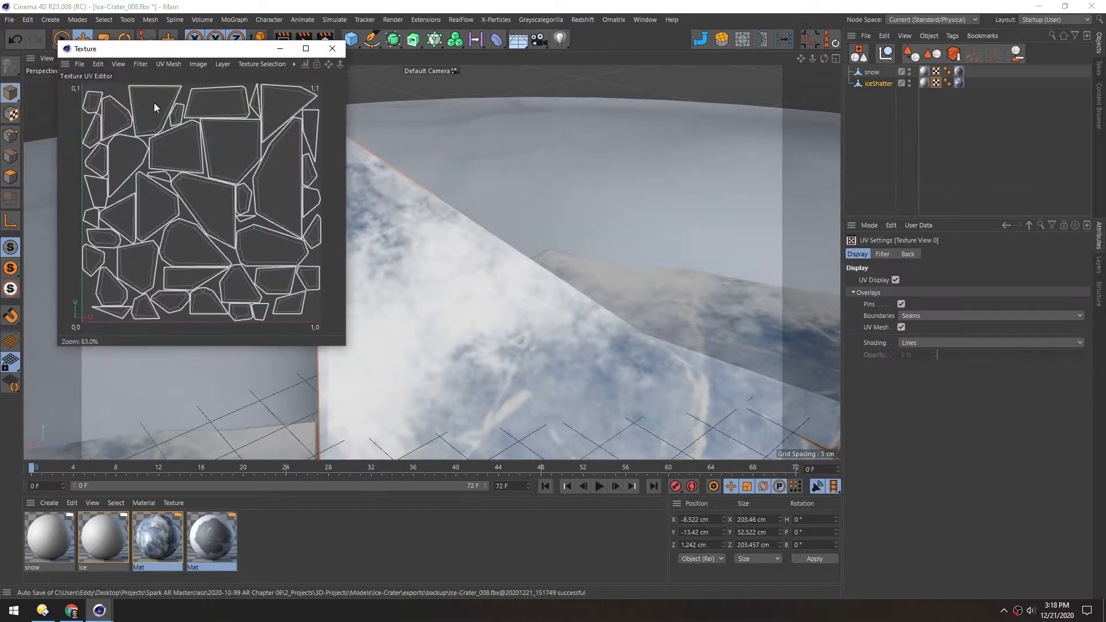
{"action": "left_click_drag", "start_coordinate": [111, 53], "coordinate": [529, 121]}
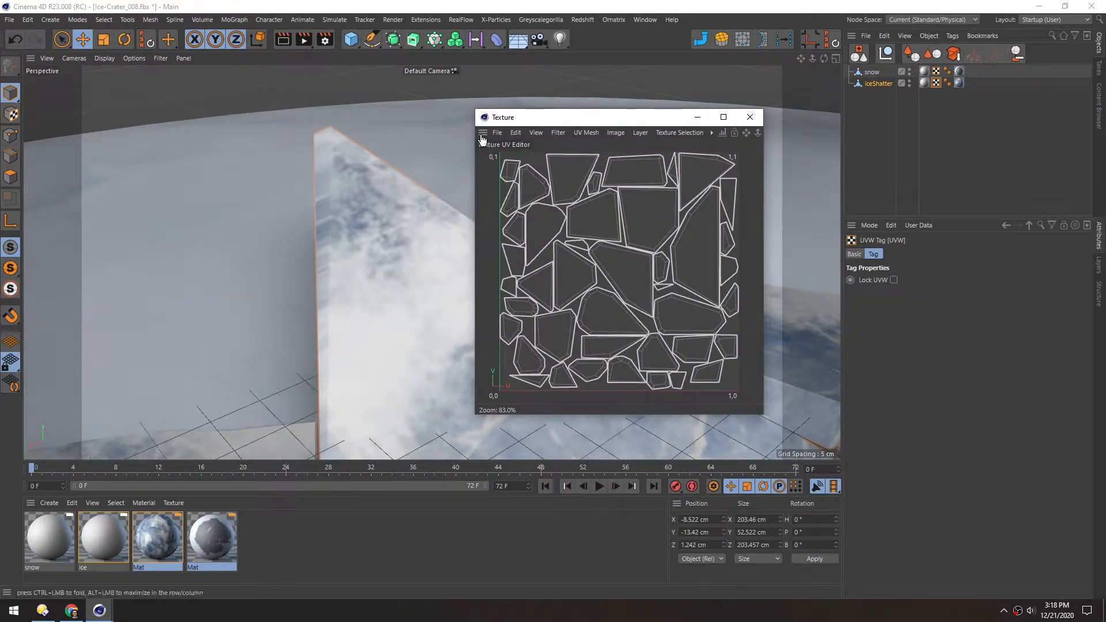
{"action": "left_click_drag", "start_coordinate": [754, 254], "coordinate": [801, 268]}
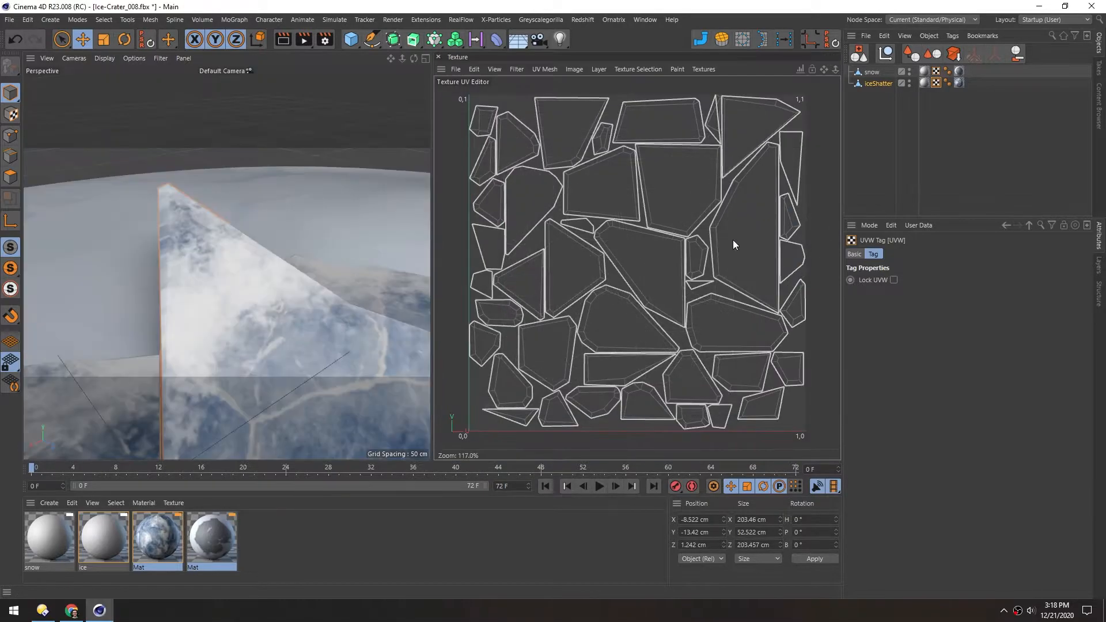
Select the two corner points at the raised ice shard's tip and locate the matching UV points in the UV layout.
{"action": "scroll", "coordinate": [217, 246], "scroll_direction": "up", "scroll_amount": 5}
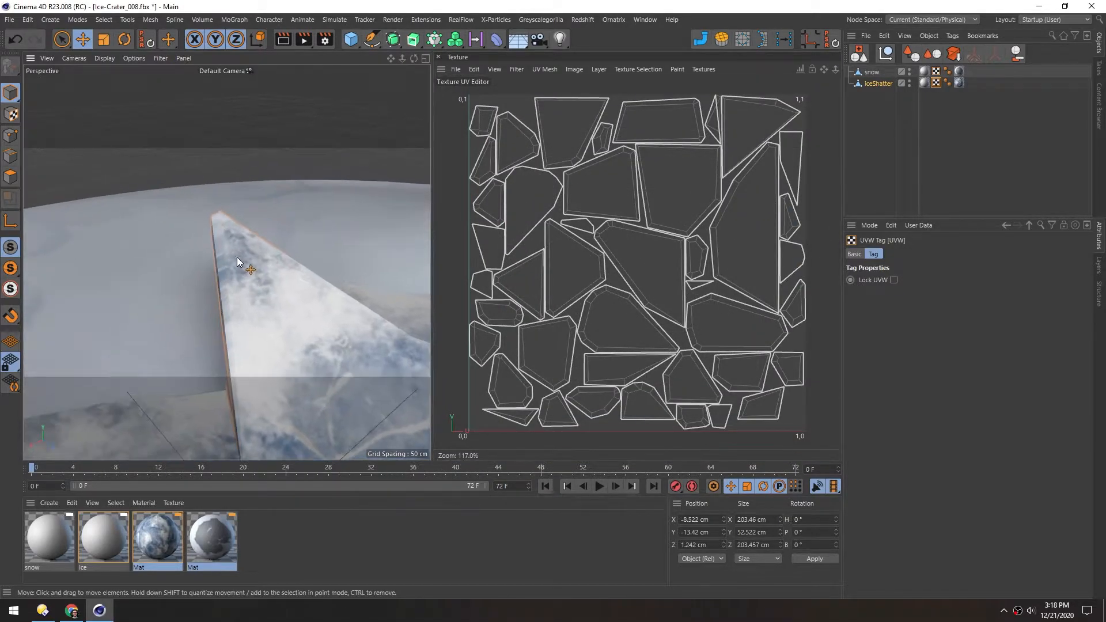
{"action": "left_click_drag", "start_coordinate": [238, 250], "coordinate": [218, 251], "text": "alt"}
{"action": "left_click", "coordinate": [10, 136]}
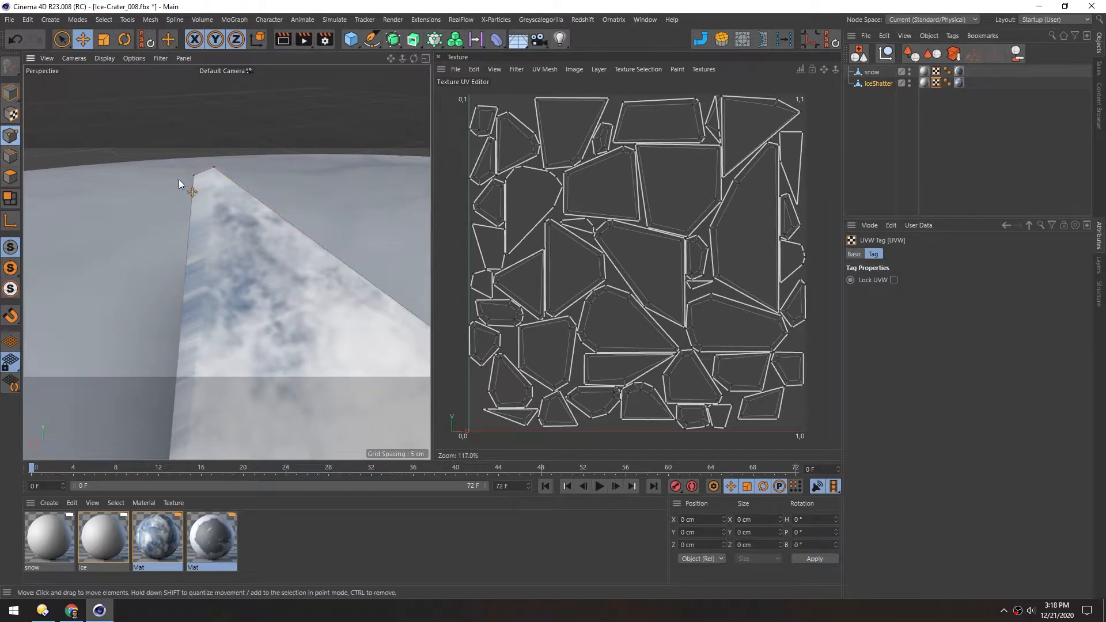
{"action": "left_click", "coordinate": [213, 168]}
{"action": "left_click", "coordinate": [194, 174], "text": "shift"}
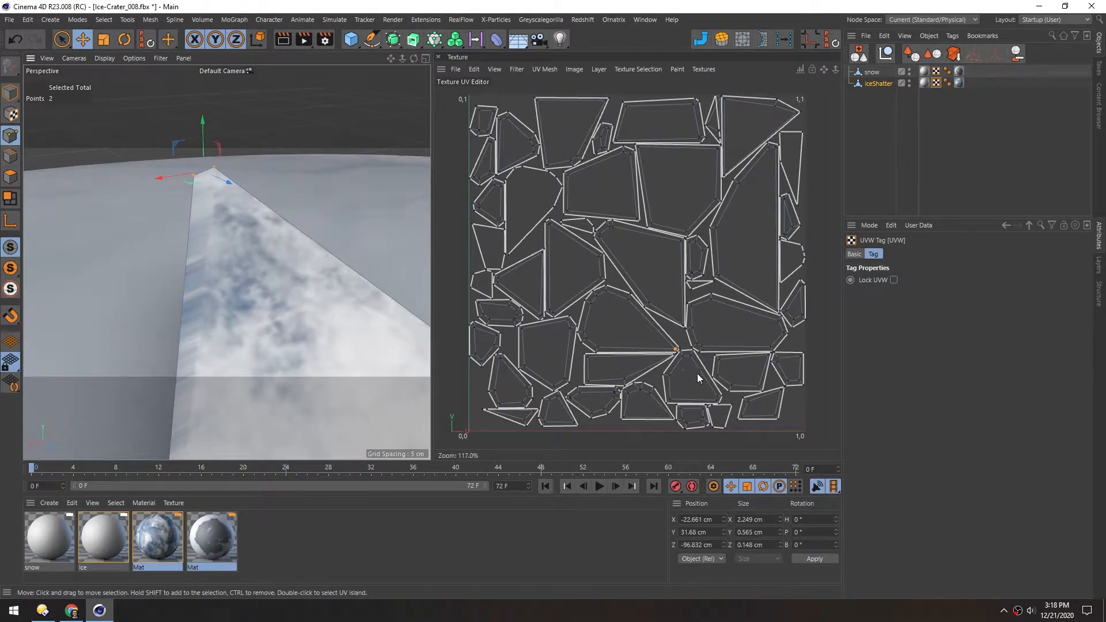
{"action": "scroll", "coordinate": [686, 354], "scroll_direction": "up", "scroll_amount": 8}
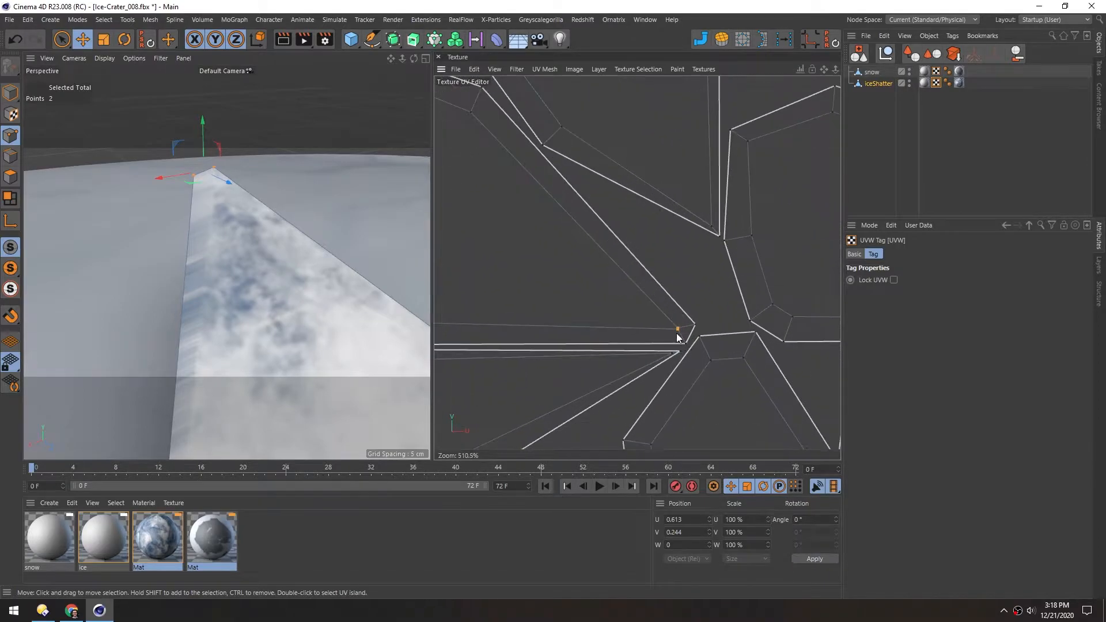
{"action": "scroll", "coordinate": [691, 319], "scroll_direction": "up", "scroll_amount": 5}
{"action": "scroll", "coordinate": [693, 311], "scroll_direction": "up", "scroll_amount": 4}
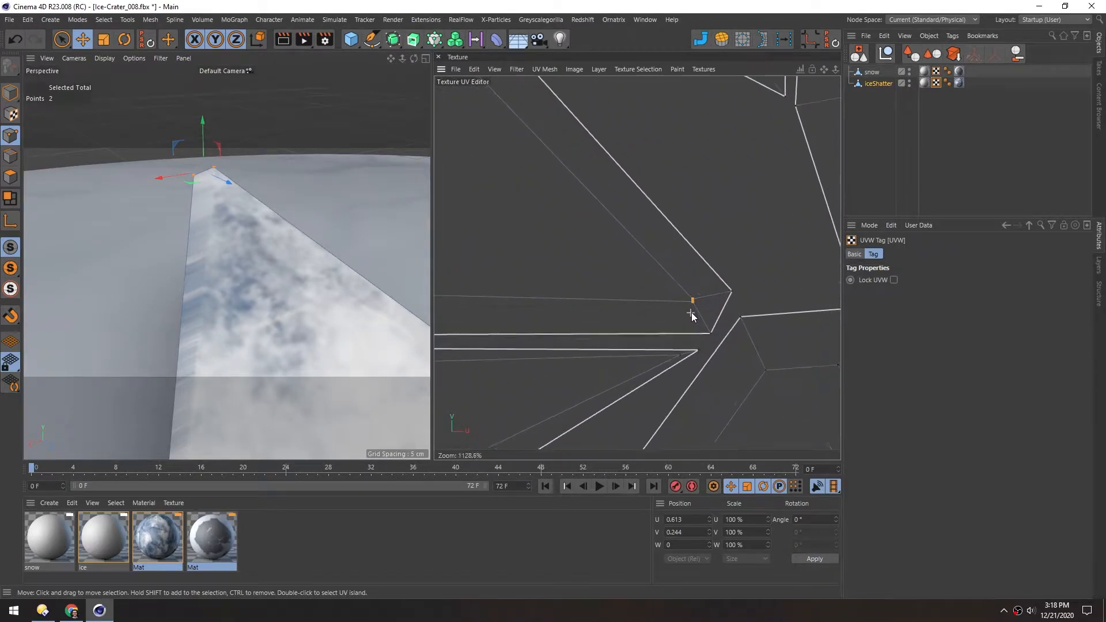
{"action": "scroll", "coordinate": [693, 291], "scroll_direction": "up", "scroll_amount": 3}
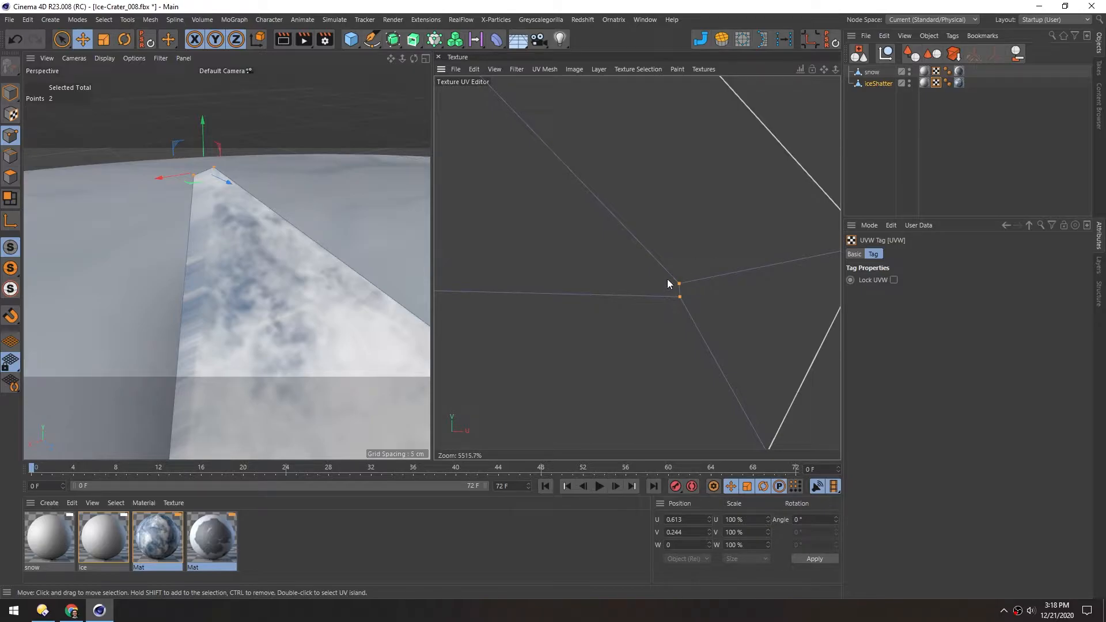
{"action": "middle_click_drag", "start_coordinate": [215, 212], "coordinate": [249, 269], "text": "alt"}
{"action": "left_click_drag", "start_coordinate": [249, 270], "coordinate": [79, 249], "text": "alt"}
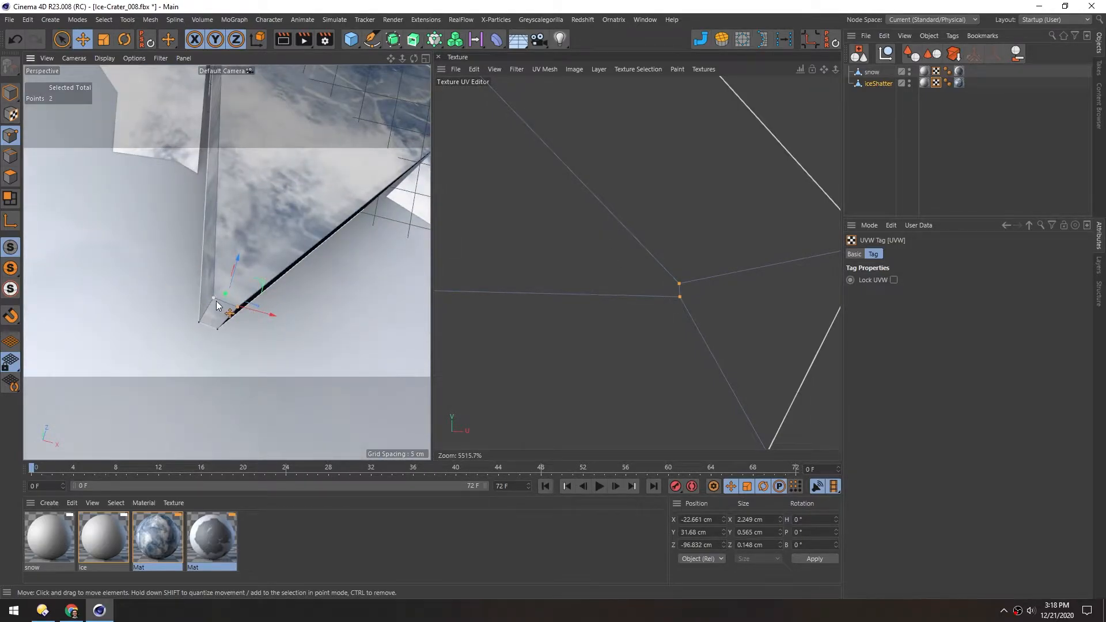
Spread the two UV points at the shard's tip apart and close the Texture UV Editor.
{"action": "scroll", "coordinate": [671, 249], "scroll_direction": "down", "scroll_amount": 2}
{"action": "scroll", "coordinate": [675, 245], "scroll_direction": "up", "scroll_amount": 3}
{"action": "middle_click_drag", "start_coordinate": [675, 243], "coordinate": [666, 242], "text": "alt"}
{"action": "left_click", "coordinate": [631, 269]}
{"action": "left_click", "coordinate": [672, 285]}
{"action": "left_click_drag", "start_coordinate": [669, 285], "coordinate": [614, 341]}
{"action": "left_click_drag", "start_coordinate": [234, 263], "coordinate": [287, 203], "text": "alt"}
{"action": "left_click_drag", "start_coordinate": [615, 342], "coordinate": [644, 336]}
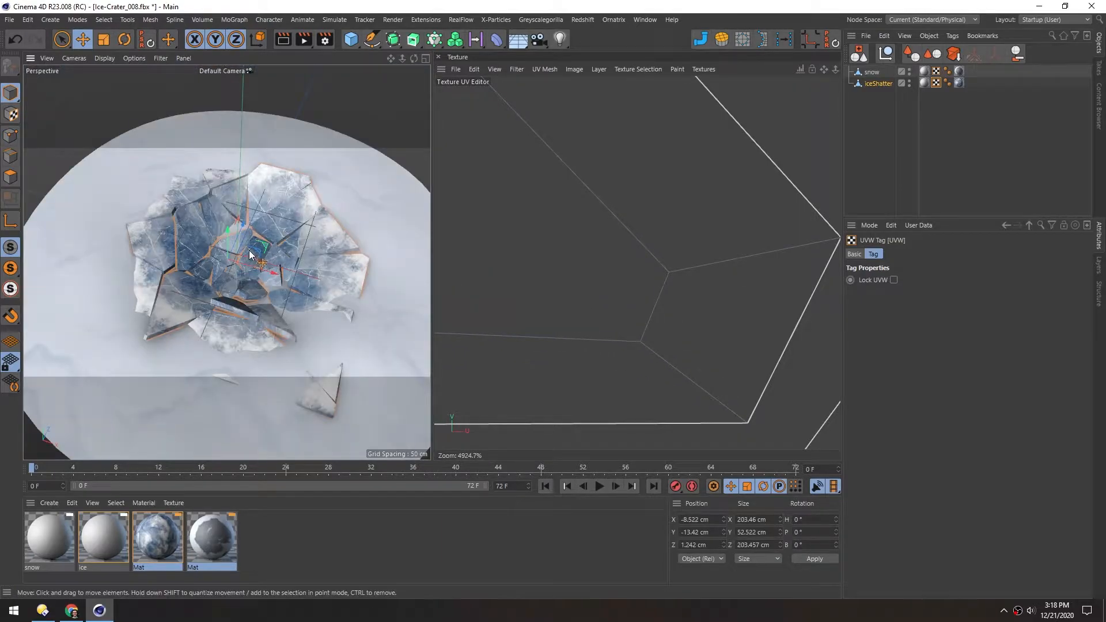
{"action": "left_click", "coordinate": [437, 56]}
{"action": "mouse_move", "coordinate": [387, 286]}
{"action": "left_mouse_down", "text": "alt"}
{"action": "mouse_move", "coordinate": [406, 243]}
{"action": "mouse_move", "coordinate": [343, 212]}
{"action": "mouse_move", "coordinate": [385, 261]}
{"action": "mouse_move", "coordinate": [383, 275]}
{"action": "left_mouse_up", "text": "alt"}
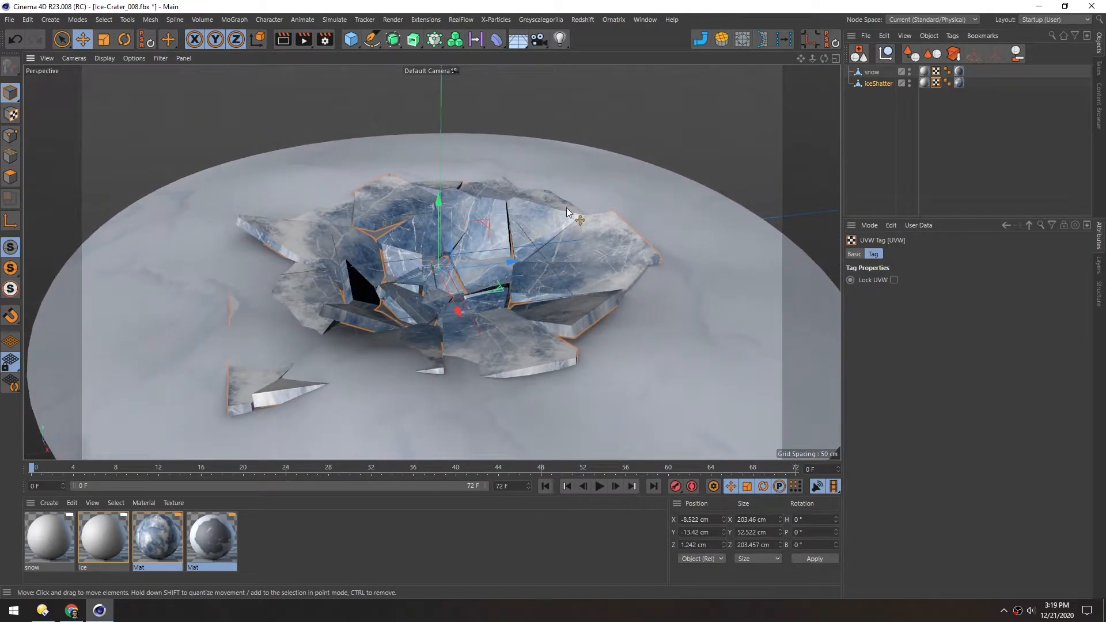
Add Bake Material tags to both the snow and iceShatter objects.
{"action": "left_click", "coordinate": [871, 72], "text": "ctrl"}
{"action": "left_click", "coordinate": [928, 36]}
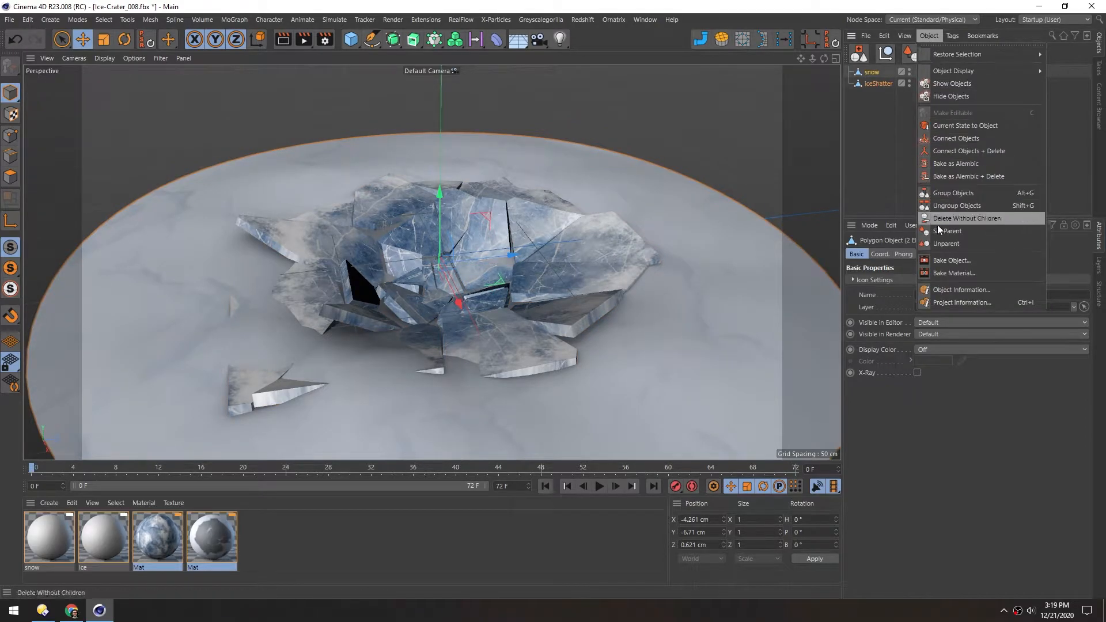
{"action": "left_click", "coordinate": [941, 273]}
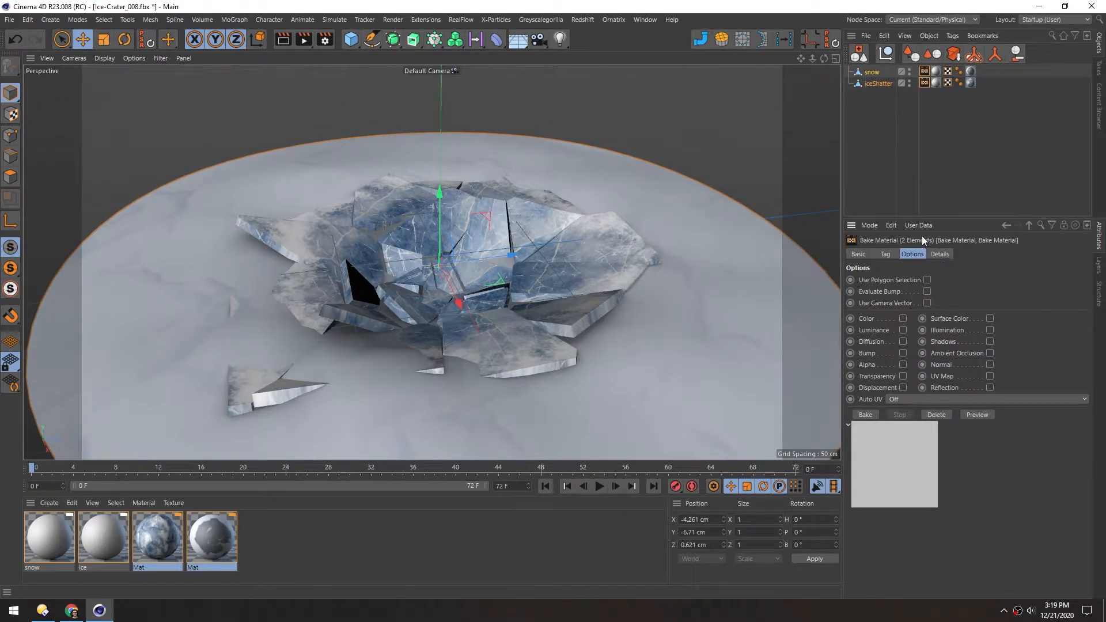
Set both Bake Material tags to output PNG files with a width and height of 2048.
{"action": "left_click", "coordinate": [885, 255]}
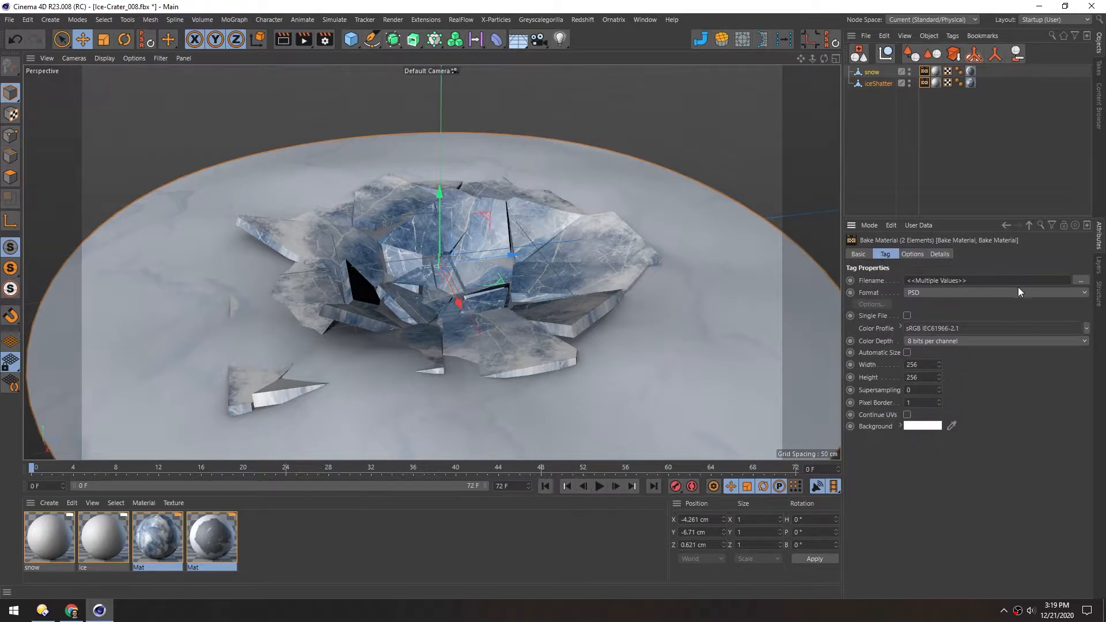
{"action": "left_click", "coordinate": [1075, 282]}
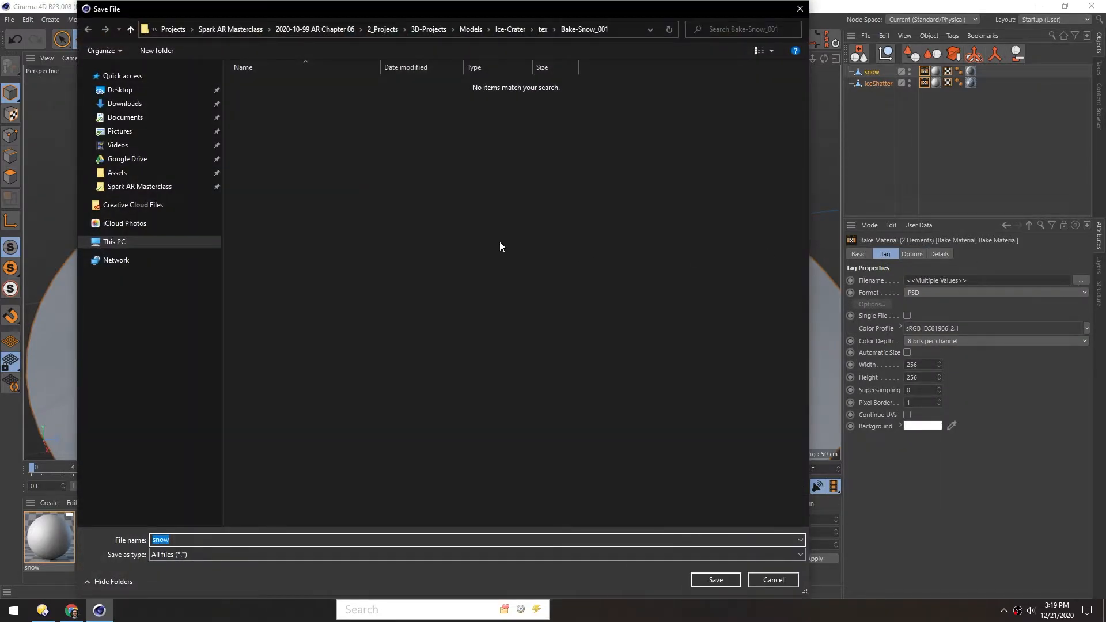
{"action": "key", "text": "Escape"}
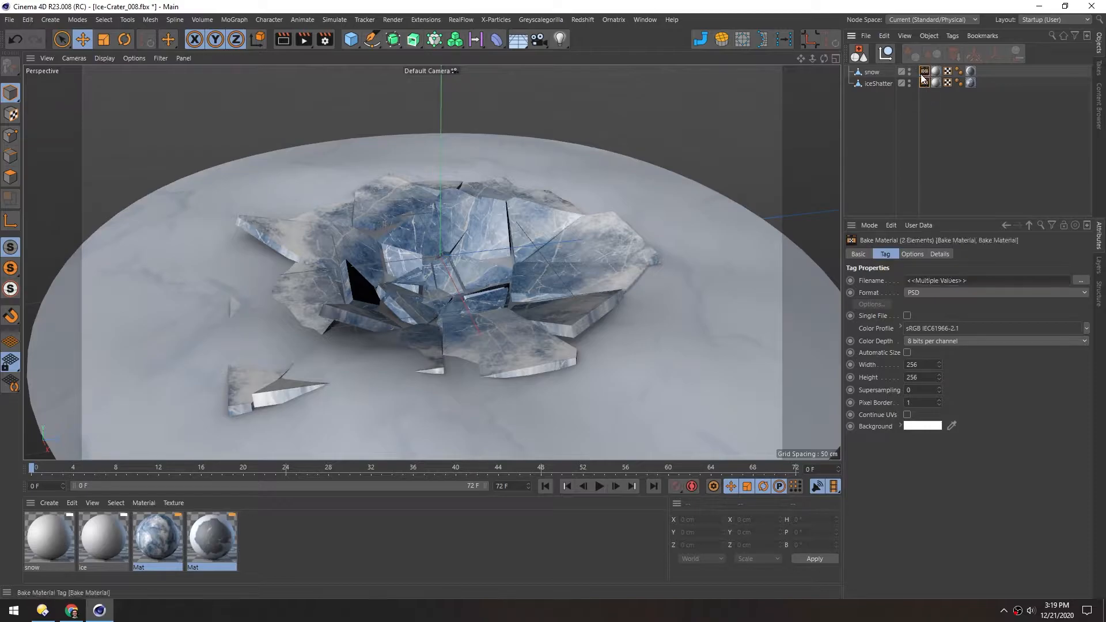
{"action": "left_click", "coordinate": [918, 294]}
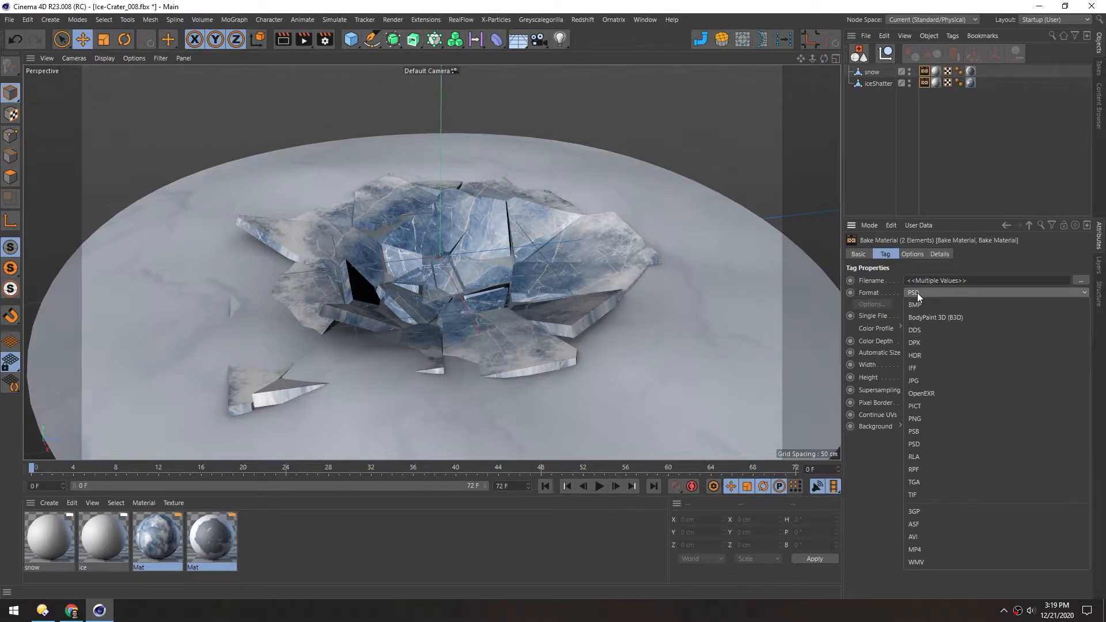
{"action": "left_click", "coordinate": [921, 419]}
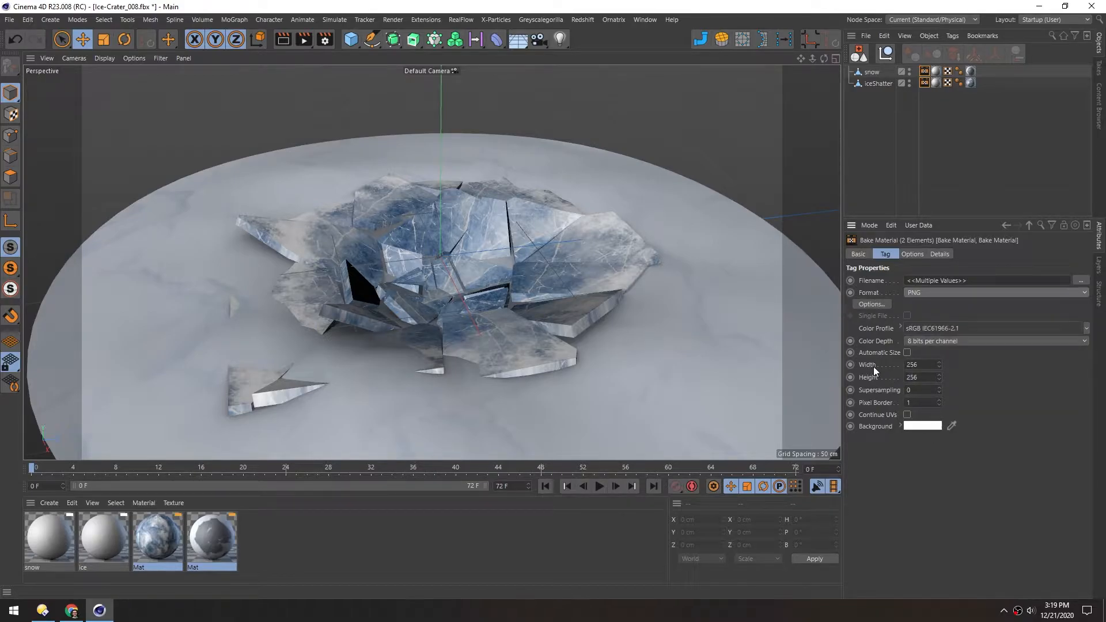
{"action": "left_click", "coordinate": [915, 365]}
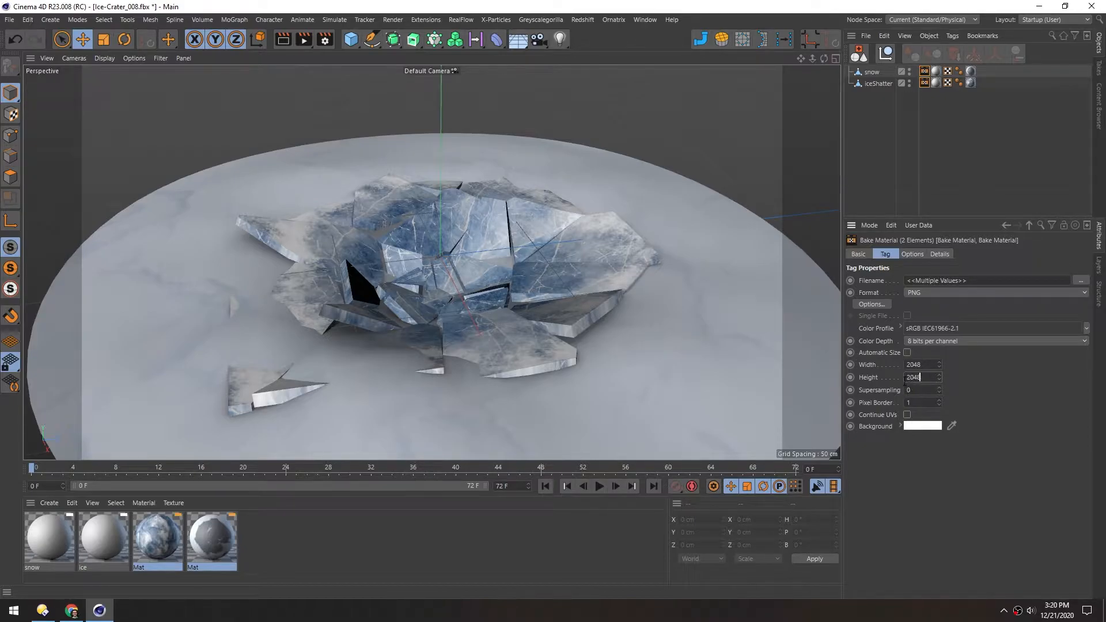
Set the Pixel Border to 2 and enable Continue UVs on both Bake Material tags, consulting the help page for that option.
{"action": "left_click", "coordinate": [918, 404]}
{"action": "left_click", "coordinate": [907, 415]}
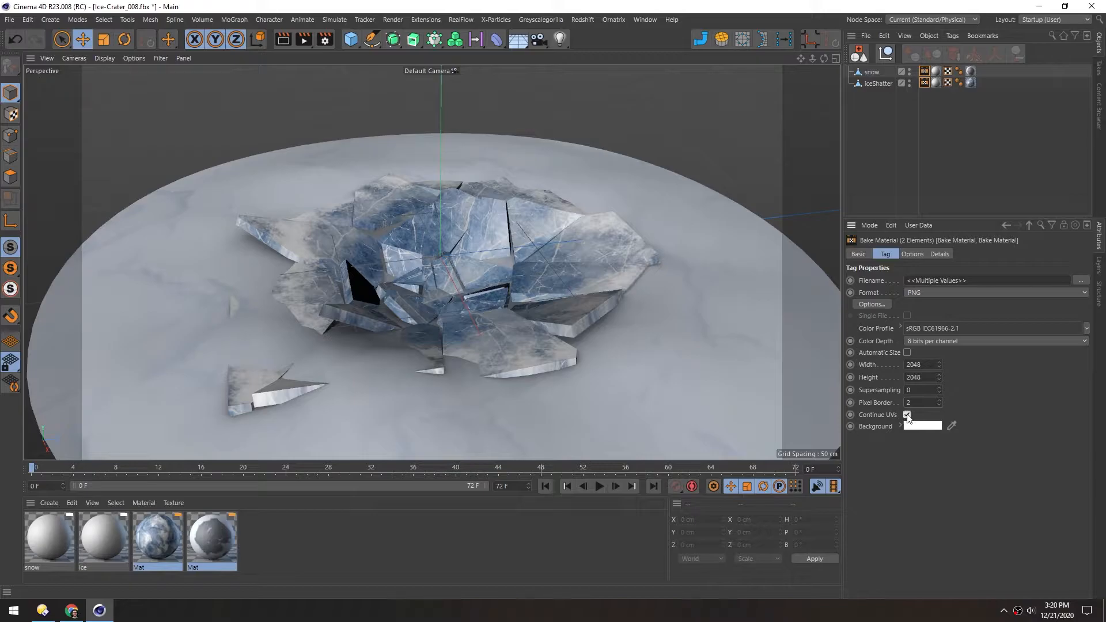
{"action": "right_click", "coordinate": [870, 416]}
{"action": "left_click", "coordinate": [909, 588]}
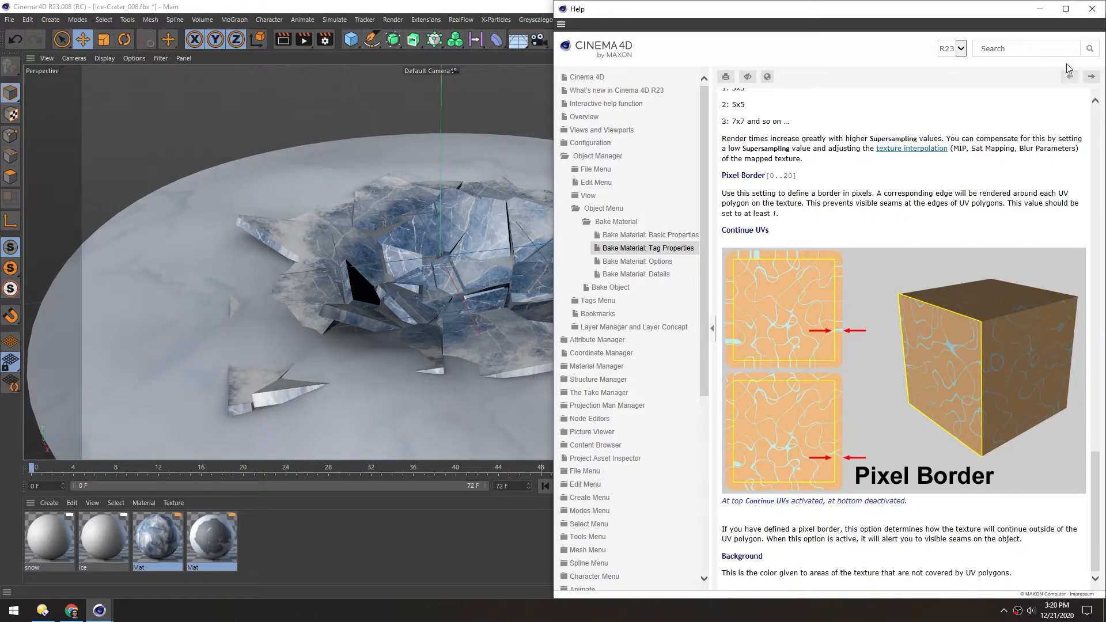
{"action": "left_click", "coordinate": [1091, 8]}
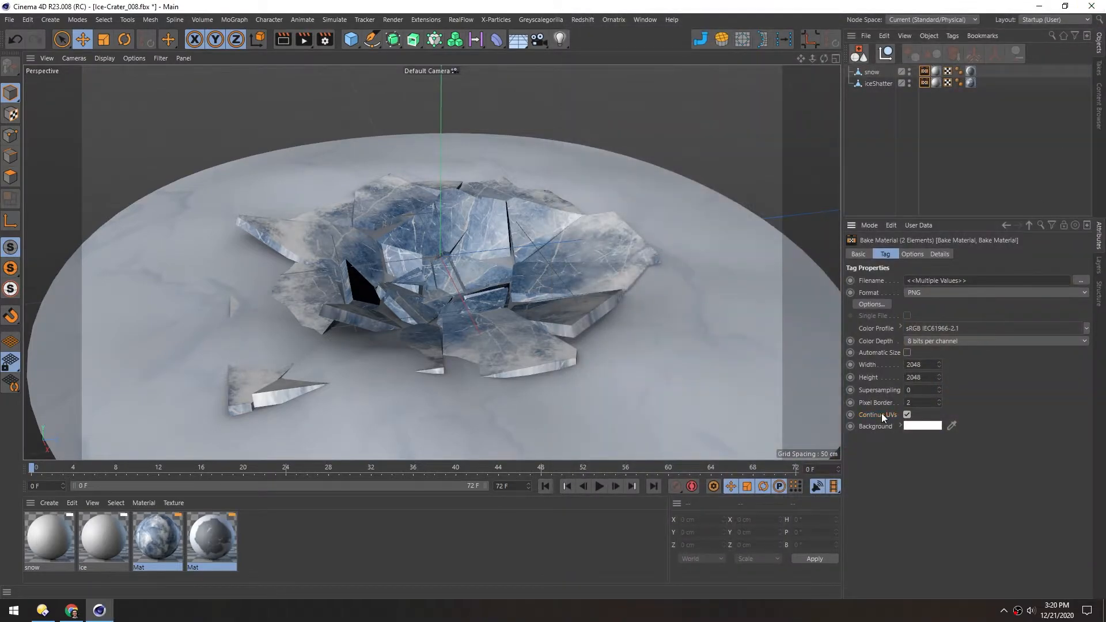
Set both Bake Material tags to bake the Color channel with Illumination and Shadows included.
{"action": "left_click", "coordinate": [912, 254]}
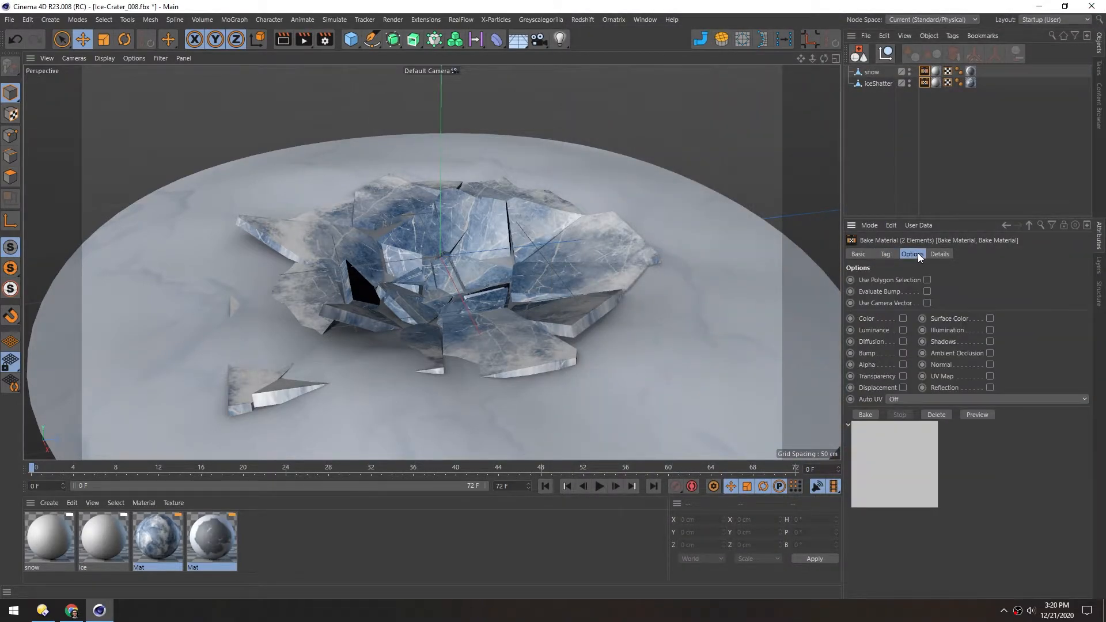
{"action": "left_click", "coordinate": [902, 319]}
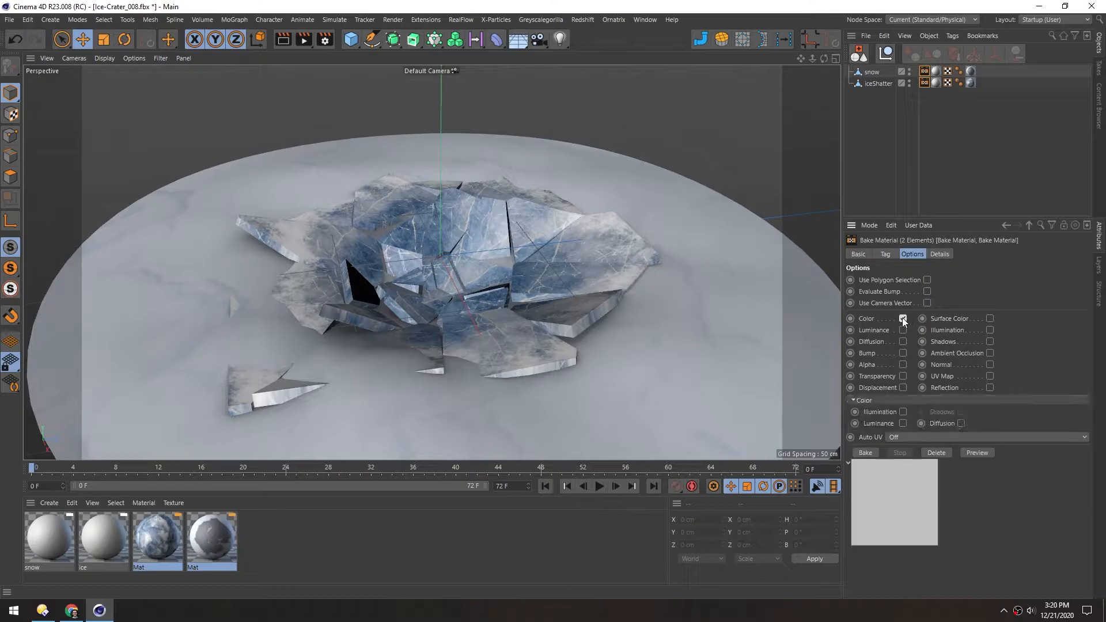
{"action": "left_click", "coordinate": [857, 401]}
{"action": "left_click", "coordinate": [852, 399]}
{"action": "left_click", "coordinate": [903, 412]}
{"action": "left_click", "coordinate": [960, 411]}
Add a light at the centre of the crater and set its shadow type to Area.
{"action": "mouse_move", "coordinate": [451, 316]}
{"action": "left_mouse_down", "text": "alt"}
{"action": "mouse_move", "coordinate": [437, 302]}
{"action": "mouse_move", "coordinate": [451, 299]}
{"action": "left_mouse_up", "text": "alt"}
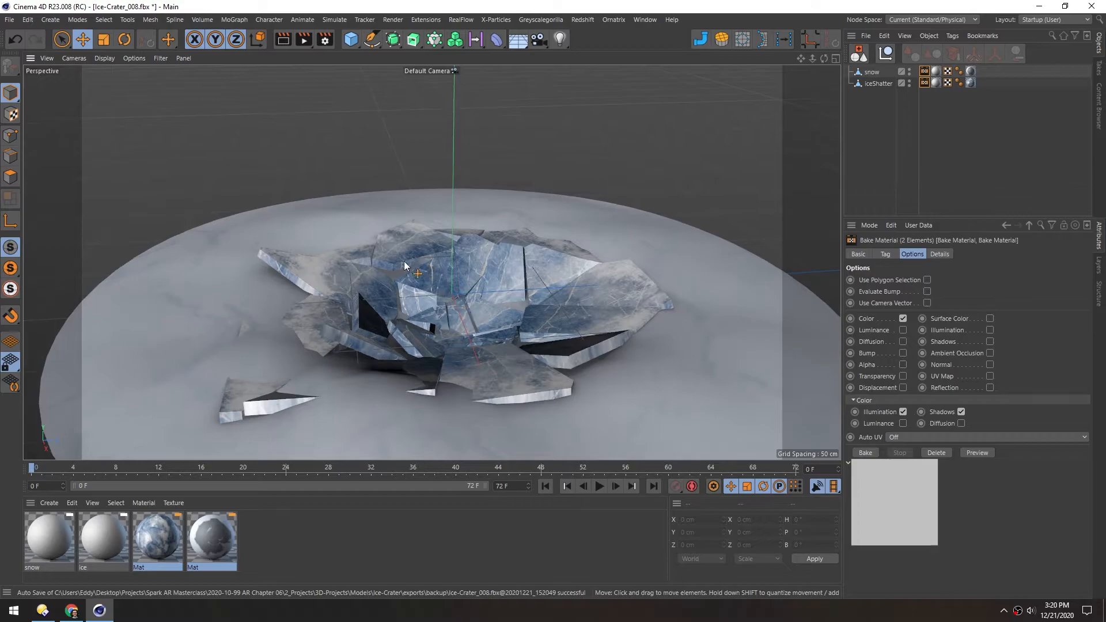
{"action": "left_click", "coordinate": [559, 41]}
{"action": "left_click_drag", "start_coordinate": [450, 319], "coordinate": [477, 309], "text": "alt"}
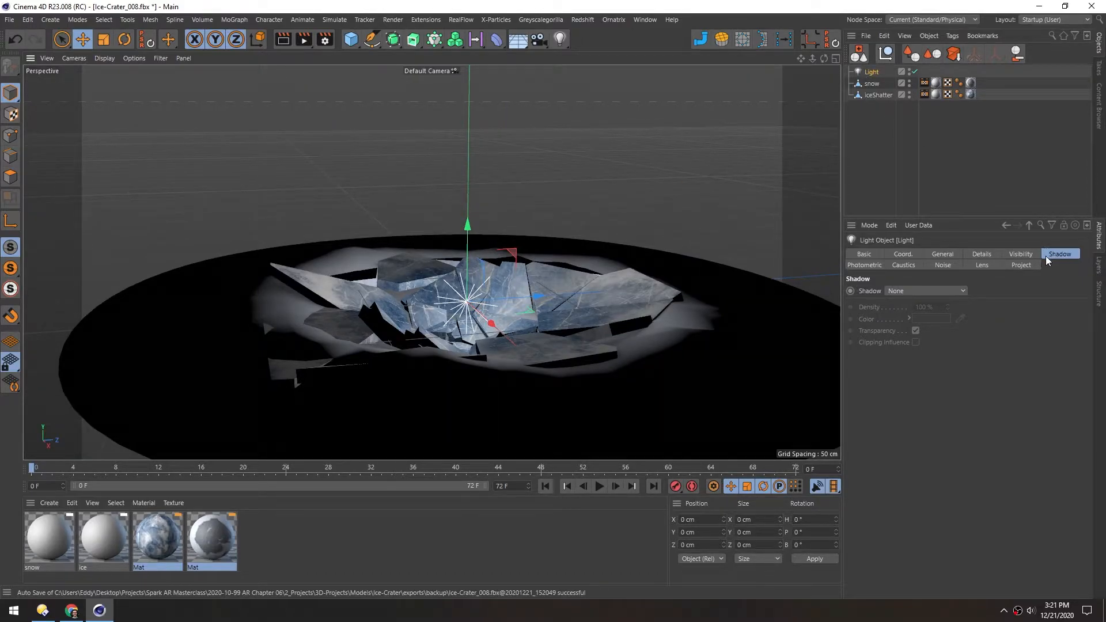
{"action": "left_click", "coordinate": [914, 292]}
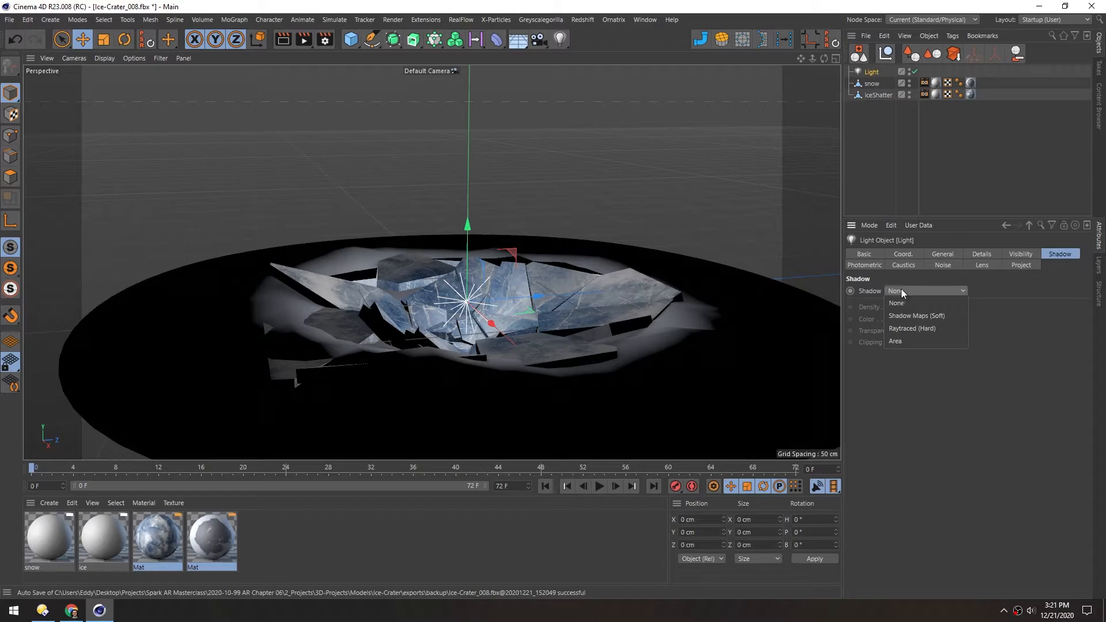
{"action": "left_click", "coordinate": [897, 341]}
{"action": "left_click_drag", "start_coordinate": [425, 285], "coordinate": [413, 289], "text": "alt"}
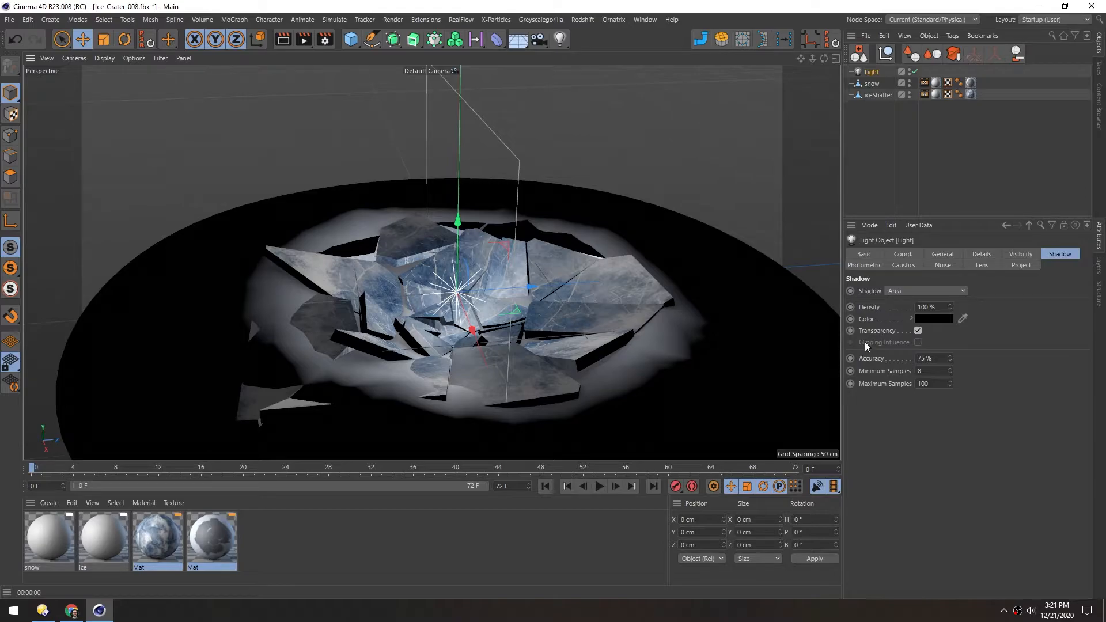
{"action": "left_click_drag", "start_coordinate": [454, 311], "coordinate": [487, 317], "text": "alt"}
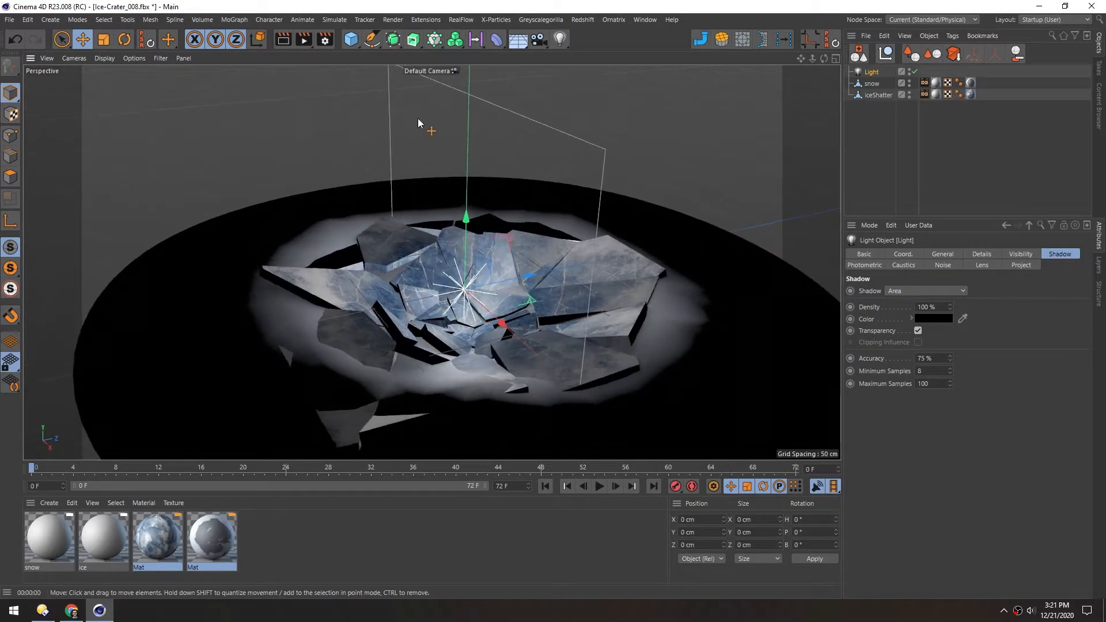
Change the light's area shape to Sphere and set its X, Y and Z sizes to 10 cm.
{"action": "left_click", "coordinate": [981, 254]}
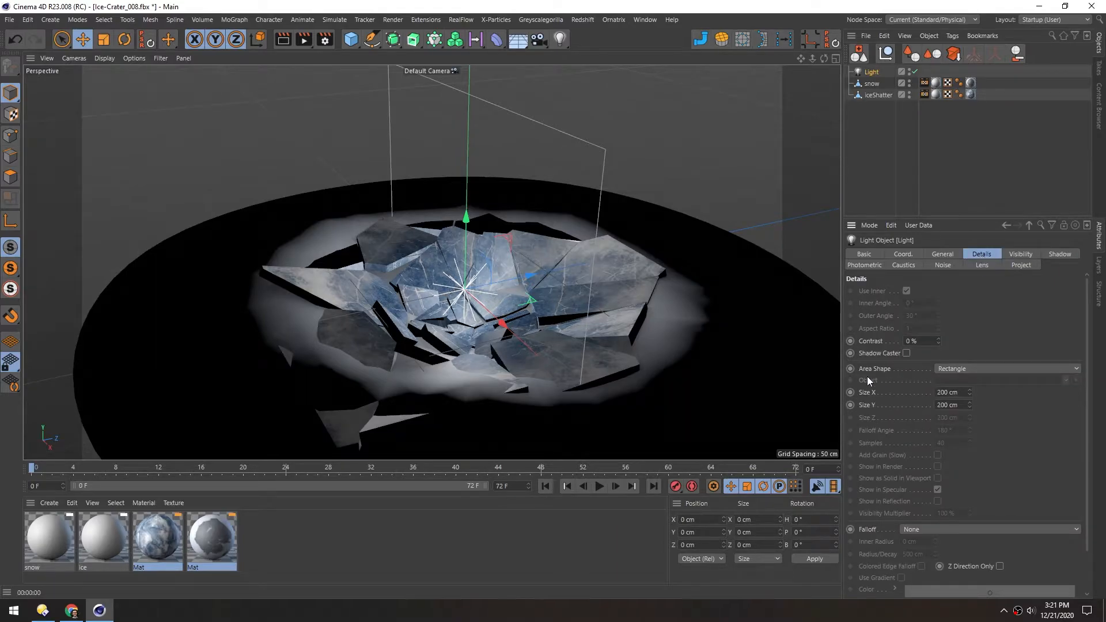
{"action": "left_click", "coordinate": [955, 371]}
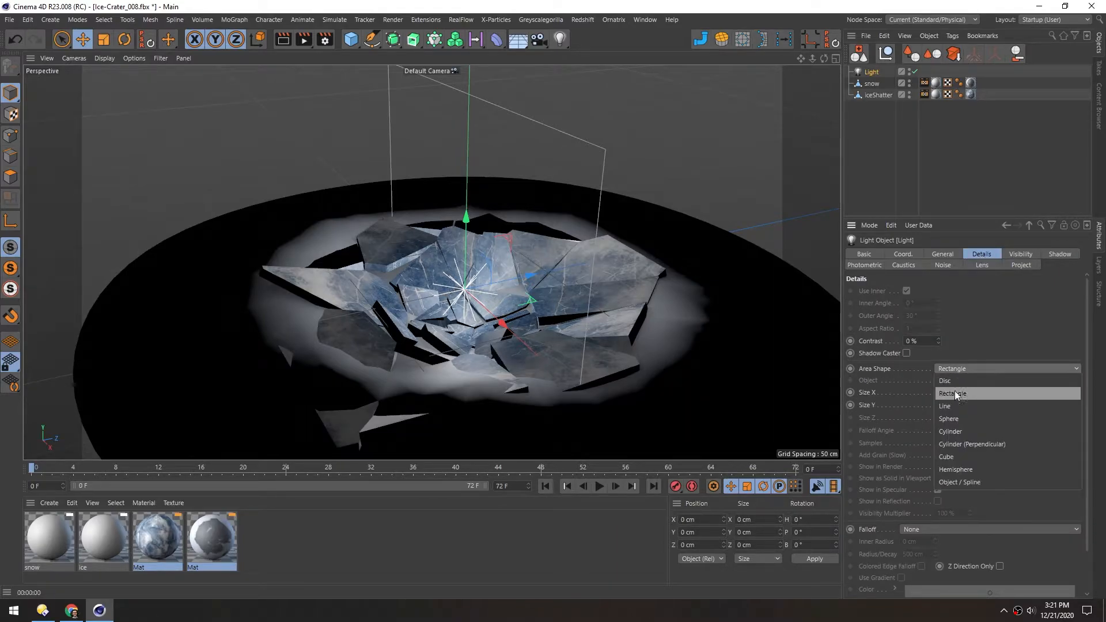
{"action": "left_click", "coordinate": [955, 419]}
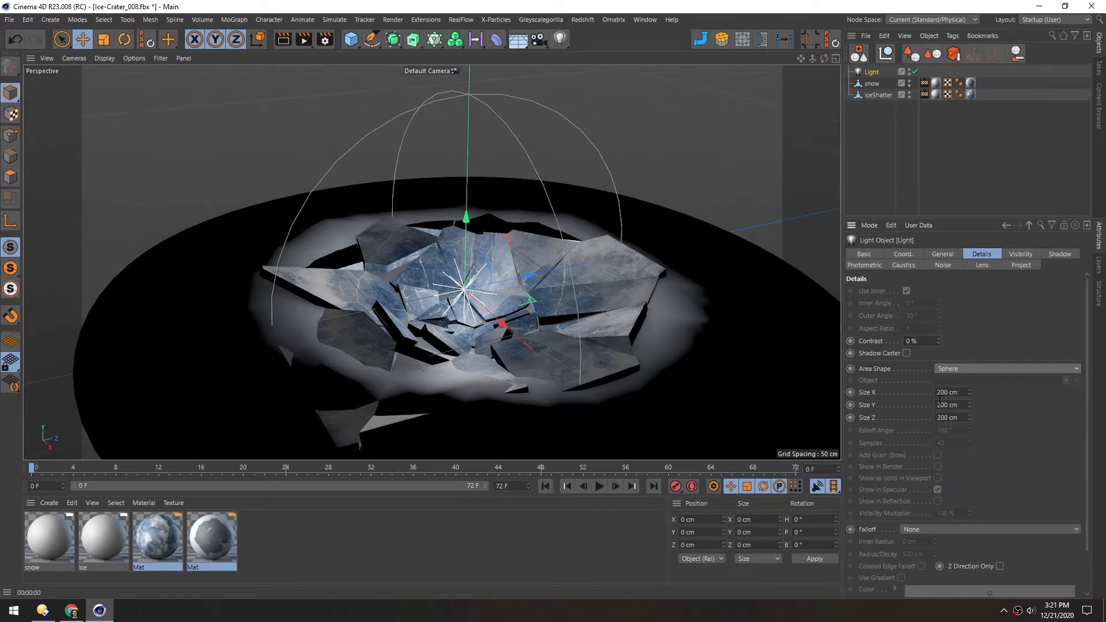
{"action": "left_click", "coordinate": [959, 394]}
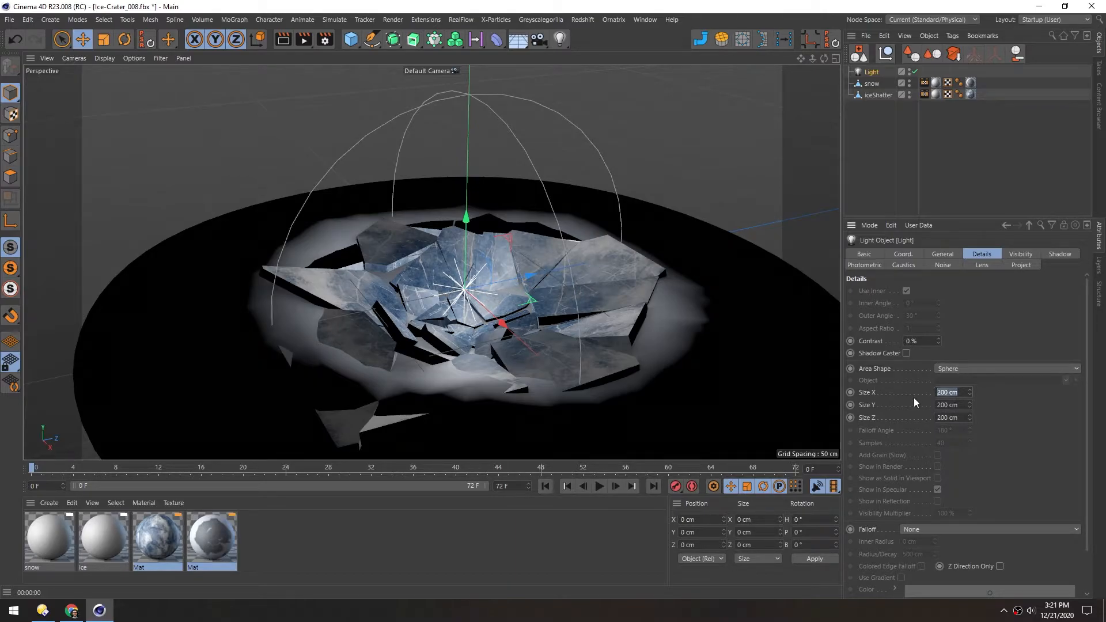
{"action": "type", "text": "10"}
{"action": "key", "text": "Tab"}
{"action": "type", "text": "10"}
{"action": "key", "text": "Tab"}
{"action": "type", "text": "10"}
{"action": "left_click", "coordinate": [954, 406]}
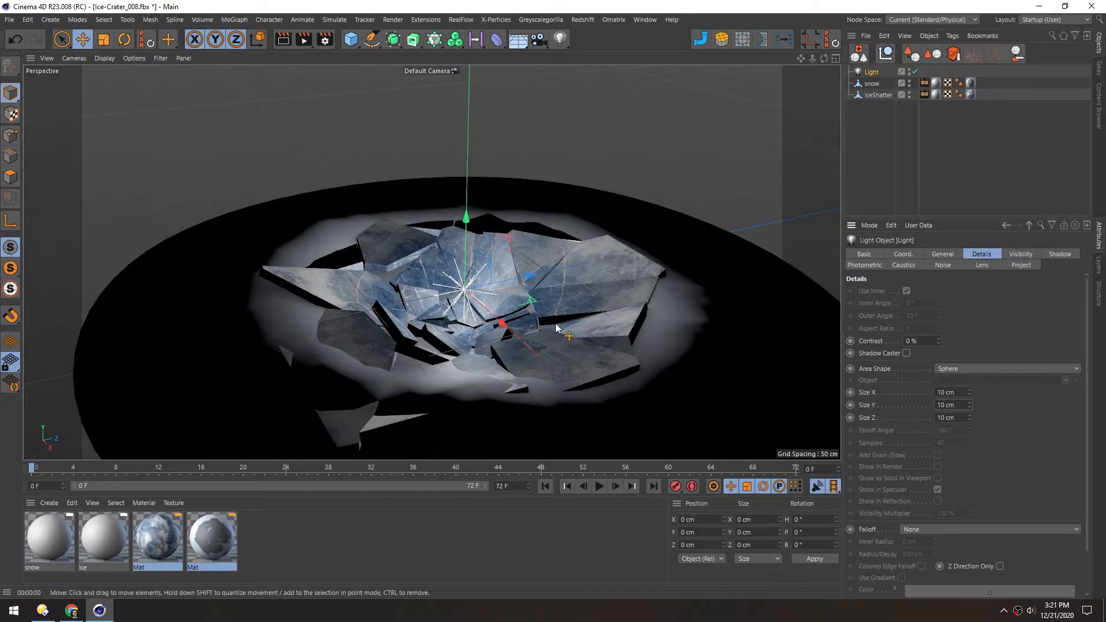
Inspect the light at the crater's centre and render the view to check its shadows.
{"action": "scroll", "coordinate": [455, 308], "scroll_direction": "up", "scroll_amount": 10}
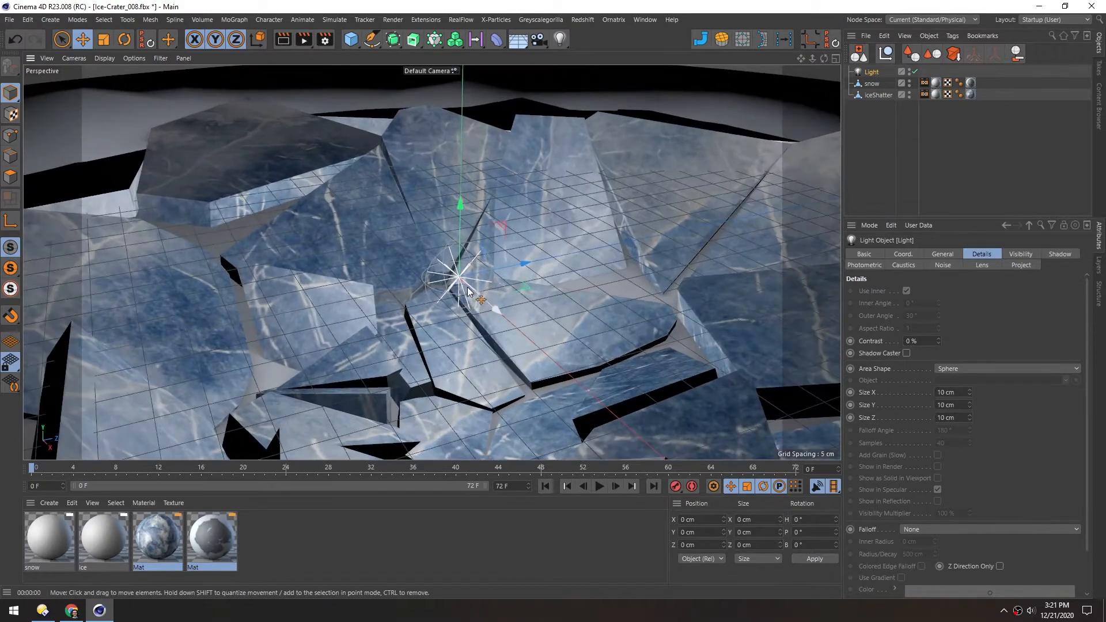
{"action": "scroll", "coordinate": [421, 285], "scroll_direction": "down", "scroll_amount": 10}
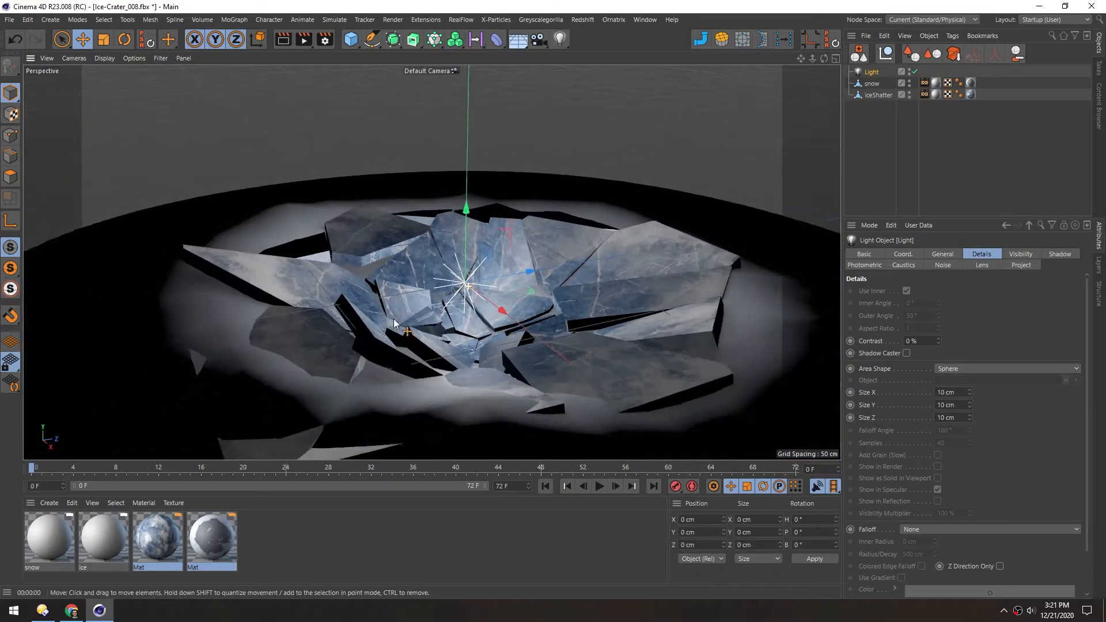
{"action": "left_click_drag", "start_coordinate": [462, 329], "coordinate": [460, 324], "text": "alt"}
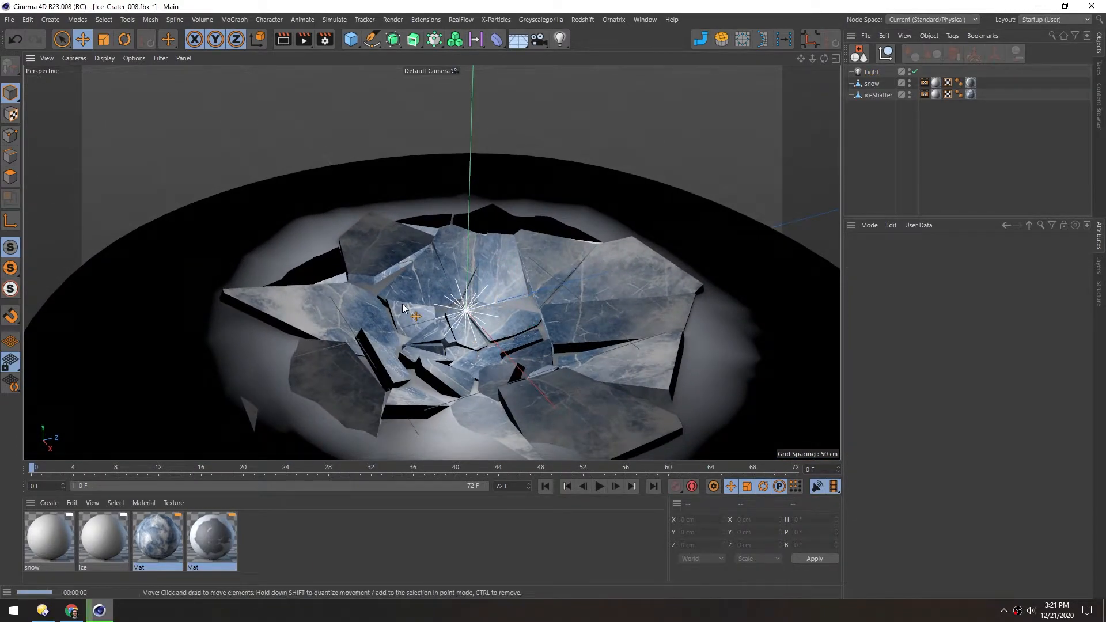
{"action": "key", "text": "ctrl+r"}
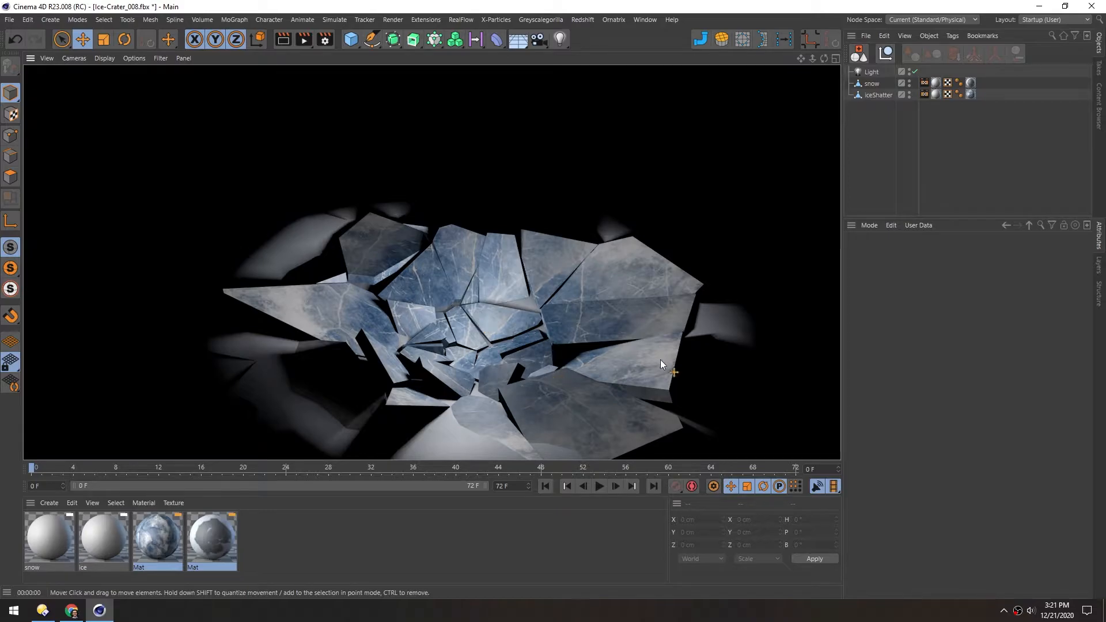
Raise the light straight up to a Y position of about 22.8 cm above the crater.
{"action": "left_click", "coordinate": [877, 125]}
{"action": "left_click", "coordinate": [871, 72]}
{"action": "left_click_drag", "start_coordinate": [441, 220], "coordinate": [441, 171]}
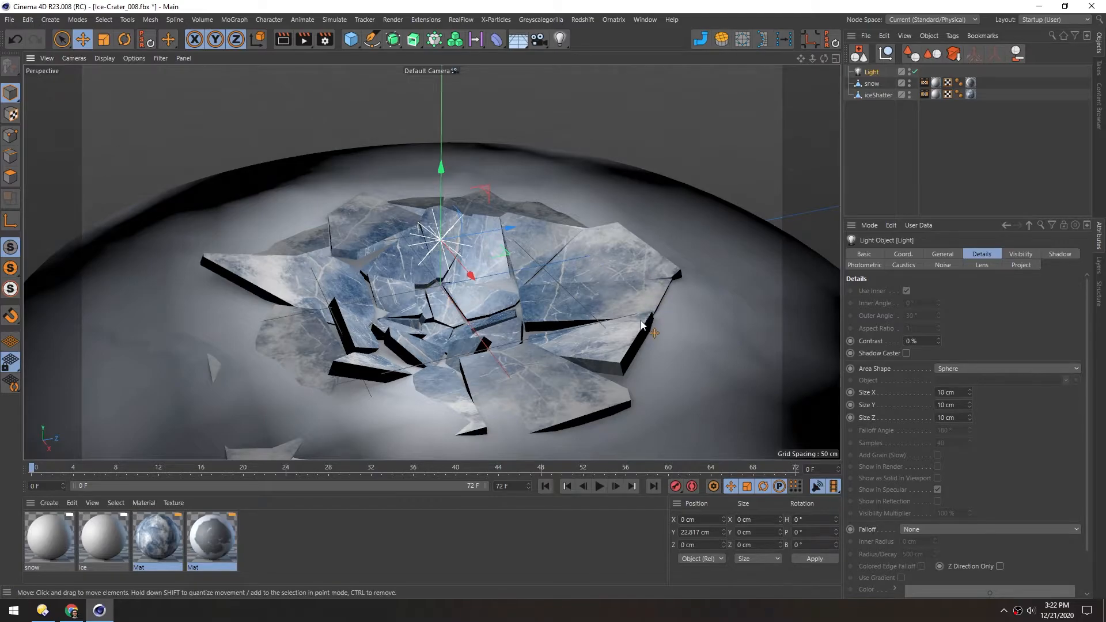
Turn on shadow display in the viewport and examine the shadows cast across the snow.
{"action": "left_click", "coordinate": [134, 58]}
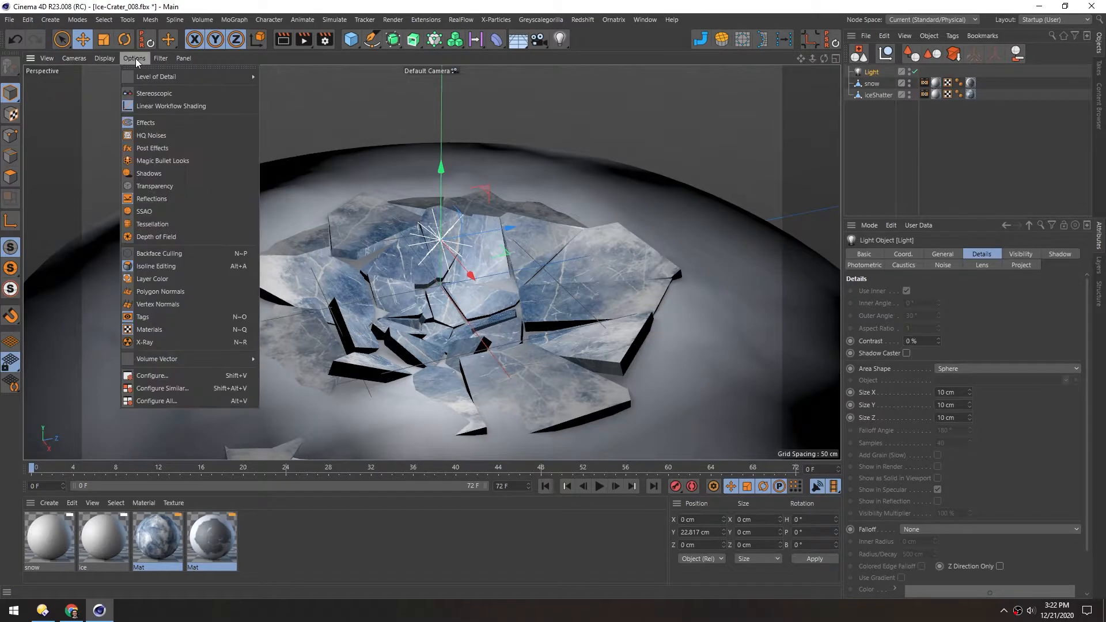
{"action": "left_click", "coordinate": [144, 172]}
{"action": "middle_click_drag", "start_coordinate": [468, 282], "coordinate": [467, 217], "text": "alt"}
{"action": "right_click_drag", "start_coordinate": [467, 218], "coordinate": [443, 203], "text": "alt"}
{"action": "left_click_drag", "start_coordinate": [443, 203], "coordinate": [443, 210], "text": "alt"}
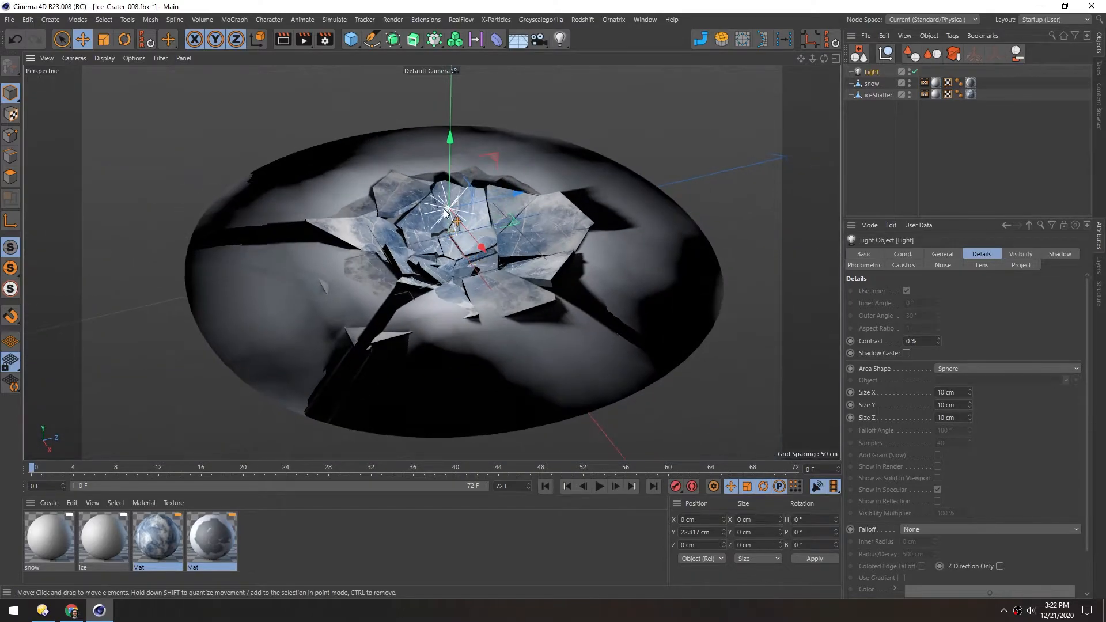
{"action": "middle_click_drag", "start_coordinate": [416, 278], "coordinate": [433, 305], "text": "alt"}
{"action": "left_click_drag", "start_coordinate": [433, 305], "coordinate": [434, 297], "text": "alt"}
{"action": "right_click_drag", "start_coordinate": [467, 259], "coordinate": [490, 253], "text": "alt"}
{"action": "left_click_drag", "start_coordinate": [489, 253], "coordinate": [487, 244], "text": "alt"}
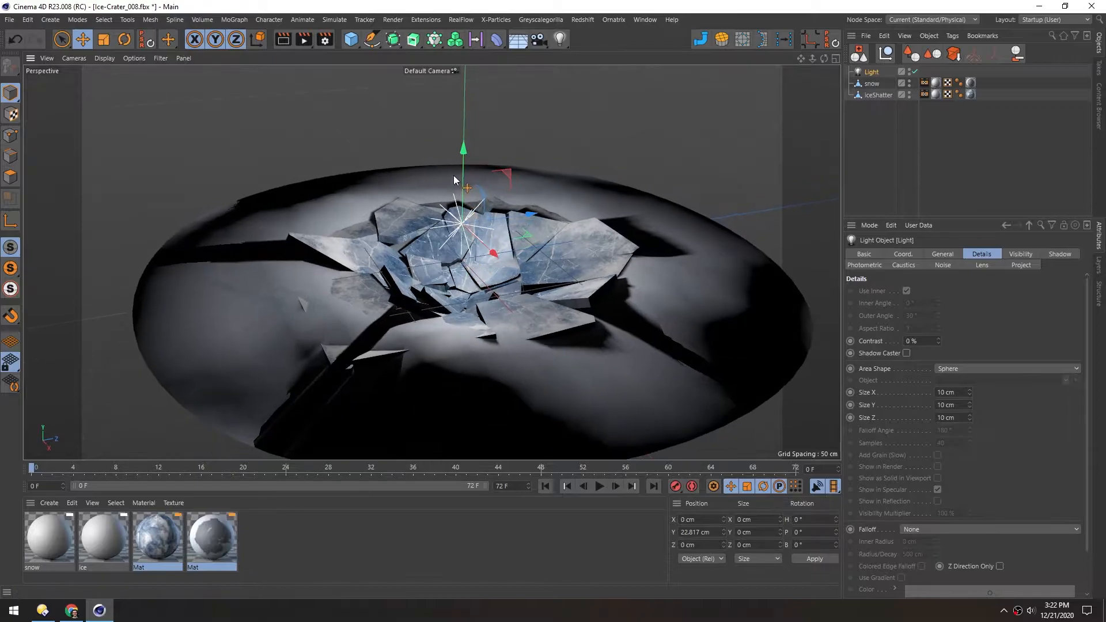
Raise the light to a Y position of about 45.7 cm and render the view to check the shadows.
{"action": "left_click_drag", "start_coordinate": [462, 152], "coordinate": [462, 125]}
{"action": "middle_click_drag", "start_coordinate": [437, 258], "coordinate": [441, 275], "text": "alt"}
{"action": "left_click_drag", "start_coordinate": [441, 274], "coordinate": [442, 265], "text": "alt"}
{"action": "left_click_drag", "start_coordinate": [464, 136], "coordinate": [465, 120]}
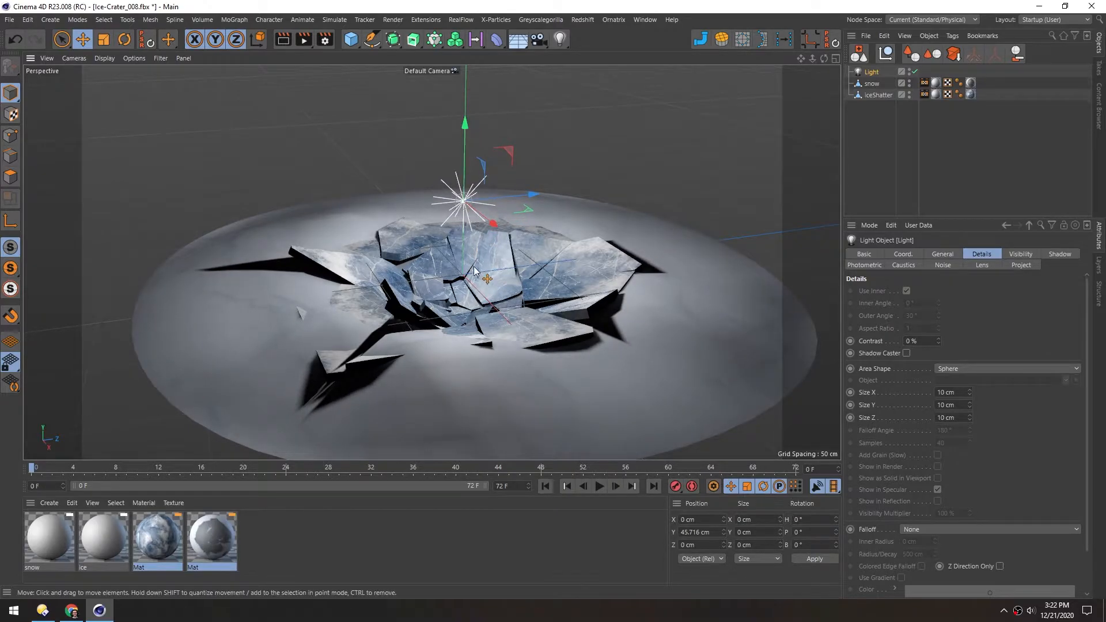
{"action": "middle_click_drag", "start_coordinate": [466, 260], "coordinate": [444, 235], "text": "alt"}
{"action": "left_click_drag", "start_coordinate": [444, 236], "coordinate": [433, 265], "text": "alt"}
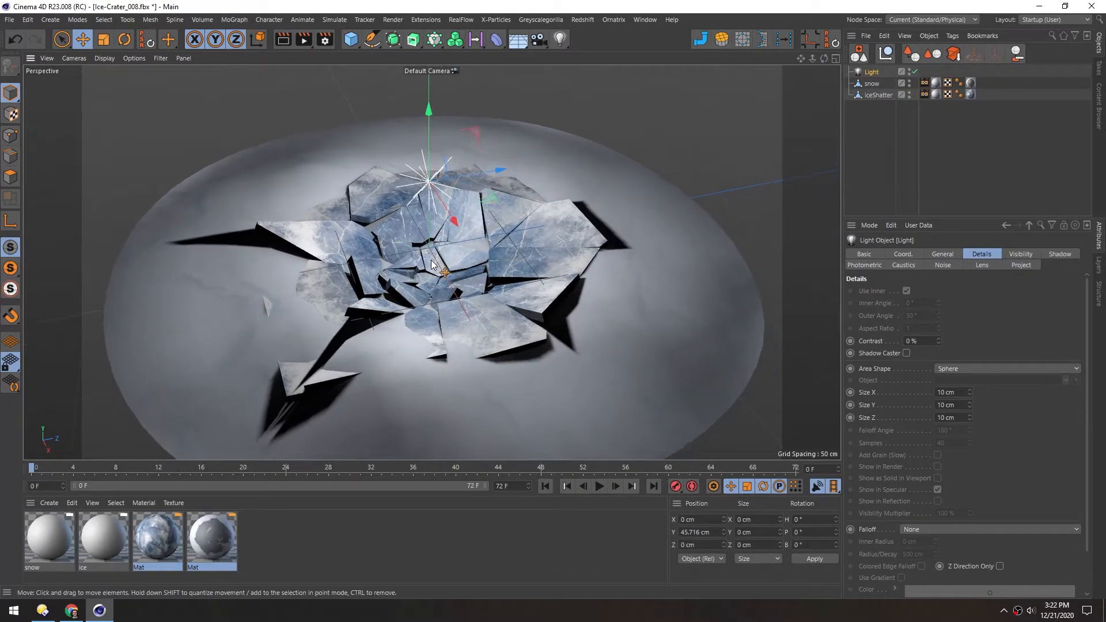
{"action": "key", "text": "ctrl+r"}
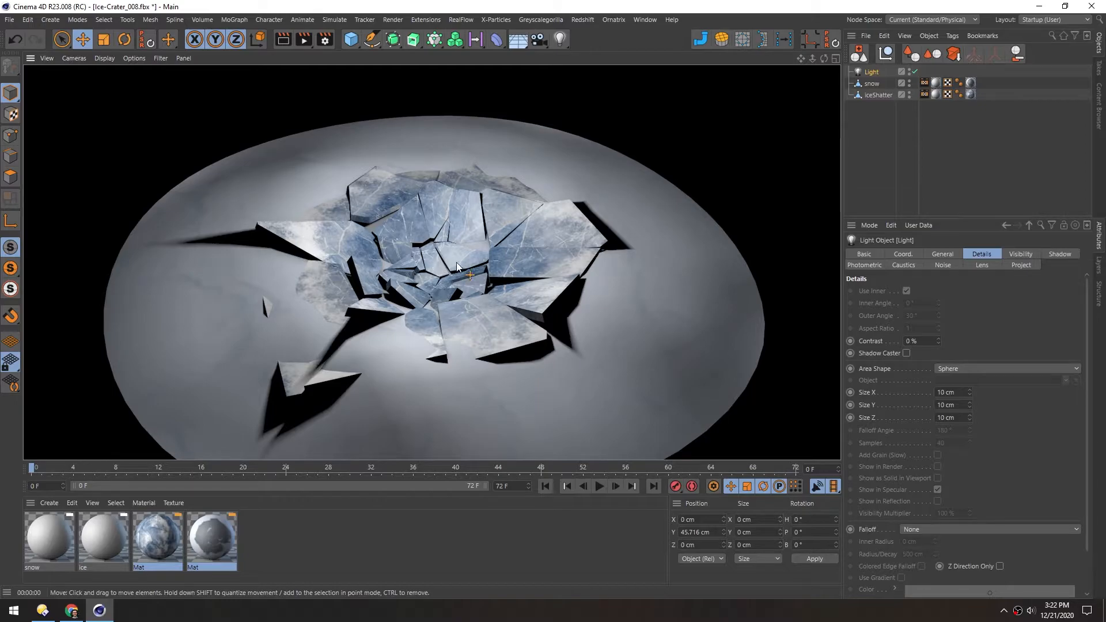
Raise the light further to a Y position of about 52.1 cm.
{"action": "left_click_drag", "start_coordinate": [438, 291], "coordinate": [438, 269], "text": "alt"}
{"action": "left_click_drag", "start_coordinate": [441, 127], "coordinate": [439, 113]}
{"action": "left_click_drag", "start_coordinate": [447, 226], "coordinate": [413, 267], "text": "alt"}
{"action": "scroll", "coordinate": [413, 267], "scroll_direction": "up", "scroll_amount": 1}
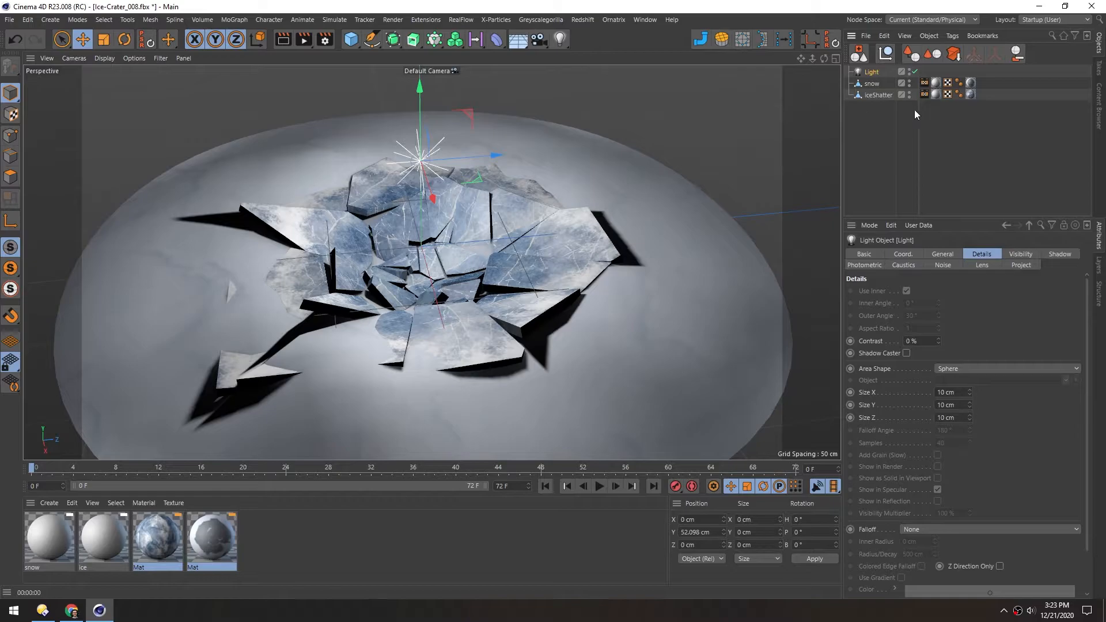
Preview the bake results of the snow and iceShatter Bake Material tags.
{"action": "left_click_drag", "start_coordinate": [924, 112], "coordinate": [924, 83]}
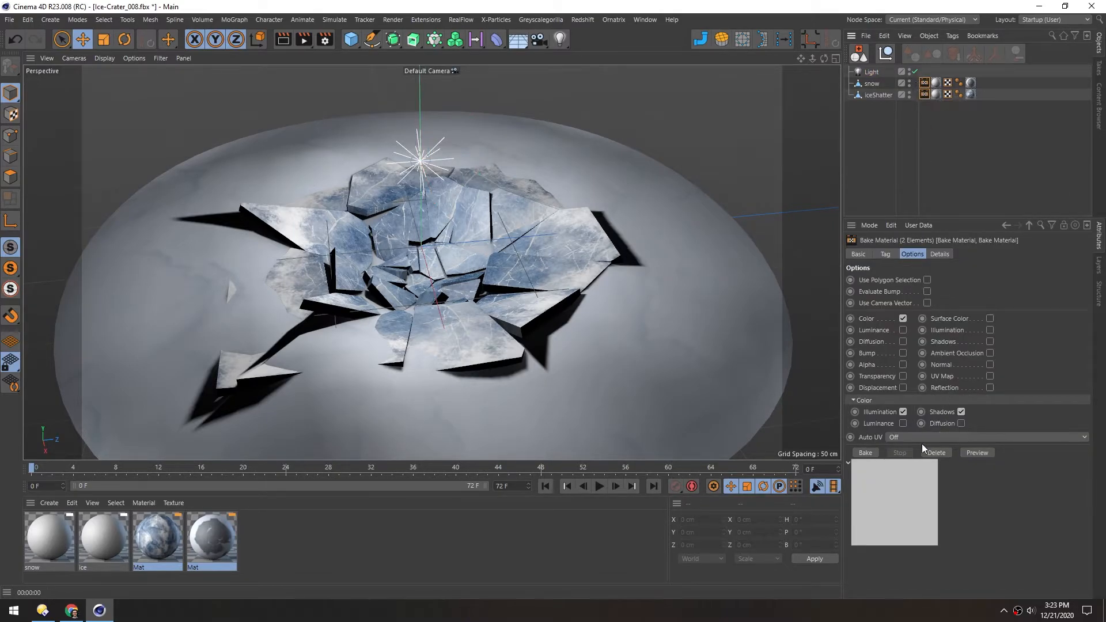
{"action": "left_click", "coordinate": [973, 453]}
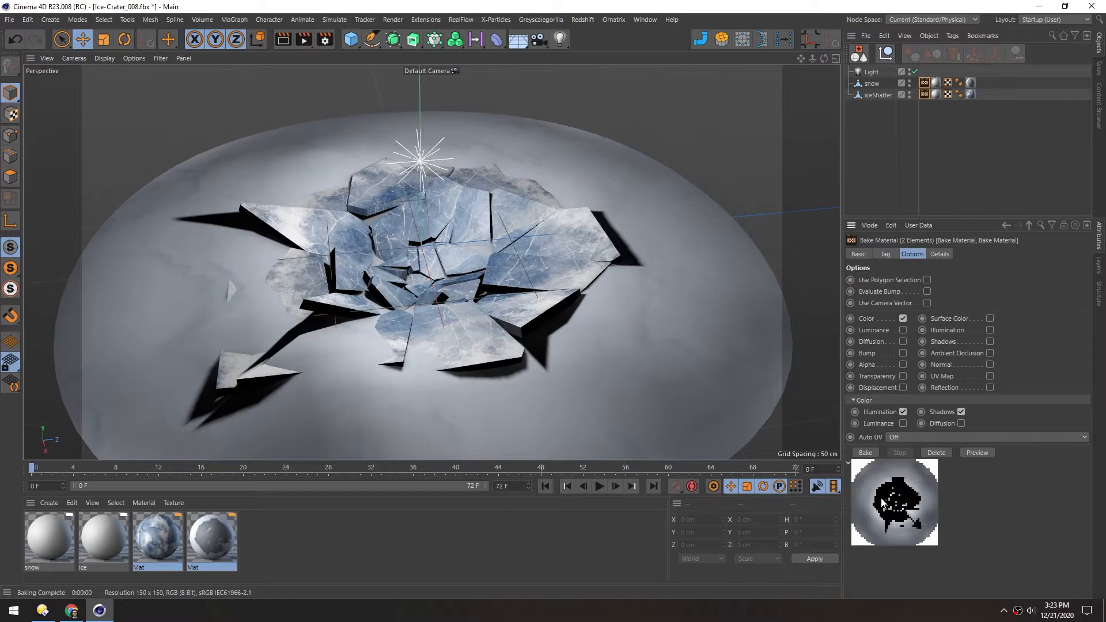
{"action": "left_click", "coordinate": [924, 95]}
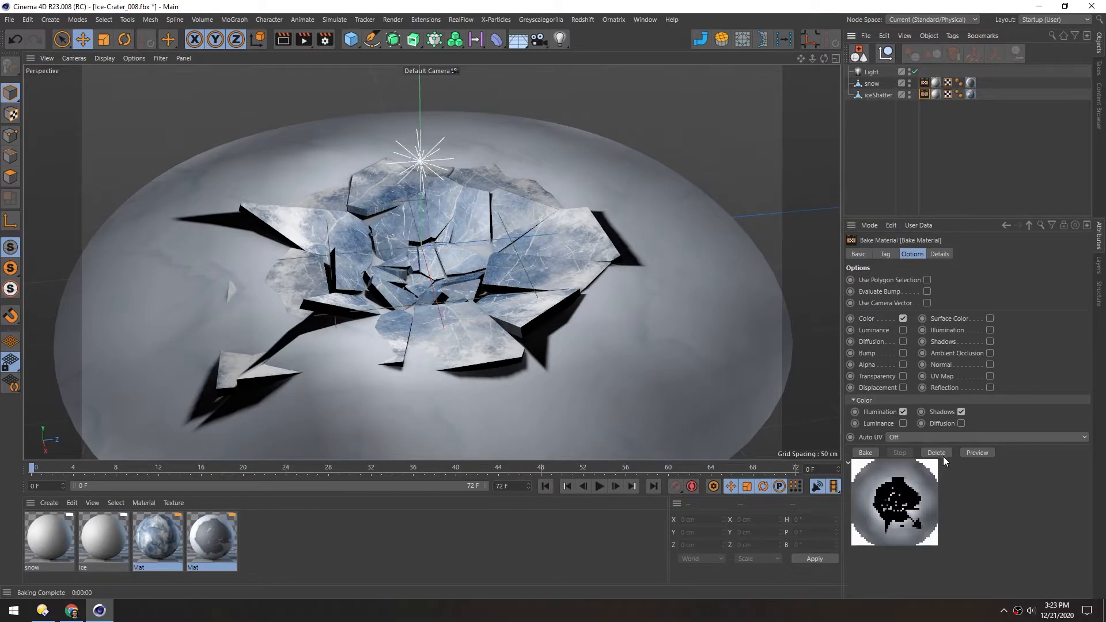
{"action": "left_click", "coordinate": [969, 454]}
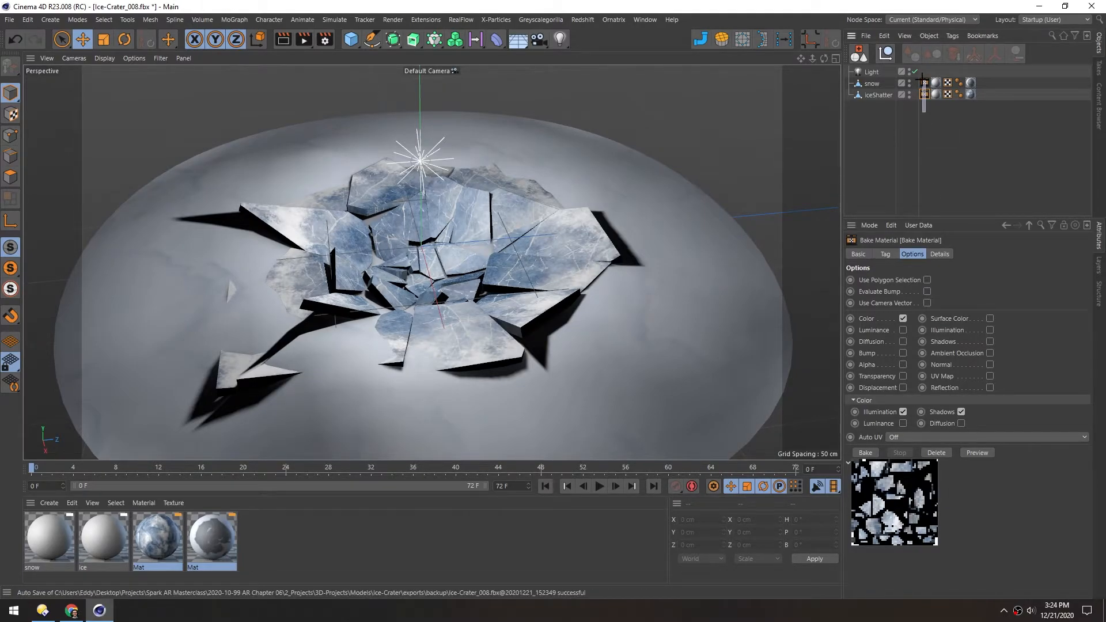
Select the Bake Material tags of both snow and iceShatter and bake their textures.
{"action": "left_click_drag", "start_coordinate": [922, 79], "coordinate": [923, 81]}
{"action": "left_click", "coordinate": [865, 452]}
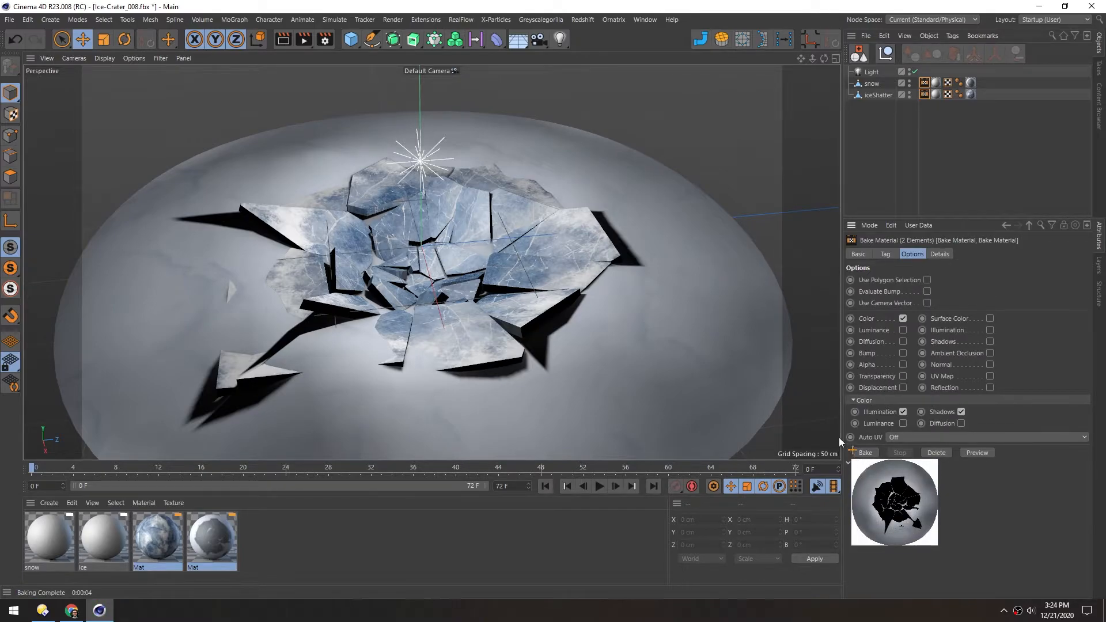
Switch to the file manager, open the Bake-Snow_001 folder and bring iceColor.png and snowColor.png into Cinema 4D as new materials.
{"action": "left_click", "coordinate": [42, 609]}
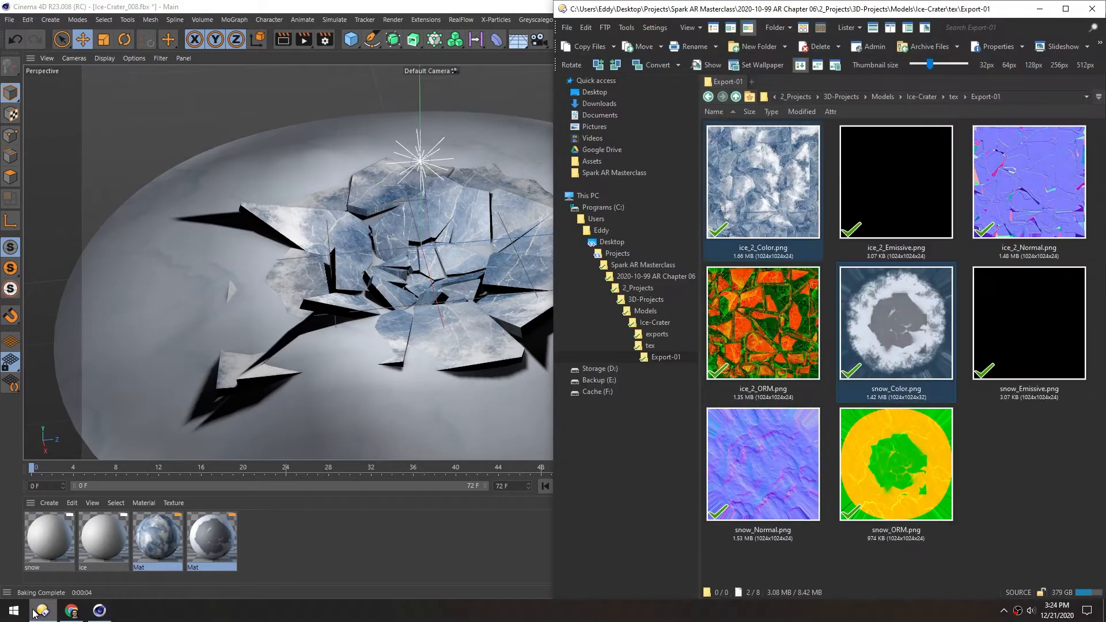
{"action": "left_click", "coordinate": [736, 96]}
{"action": "double_click", "coordinate": [789, 231]}
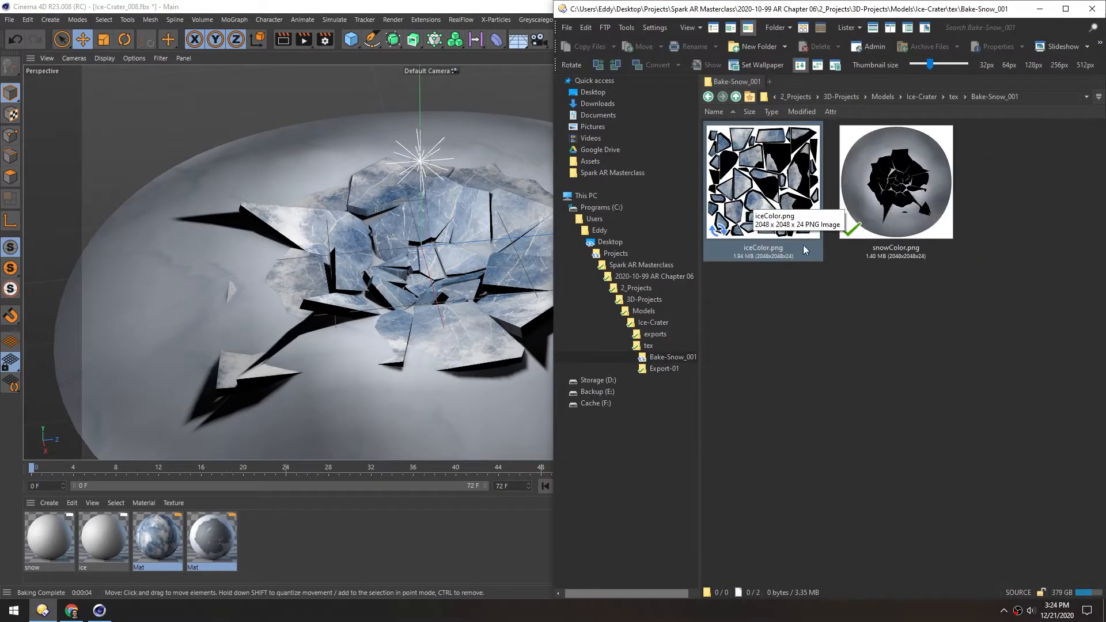
{"action": "left_click_drag", "start_coordinate": [935, 292], "coordinate": [334, 547]}
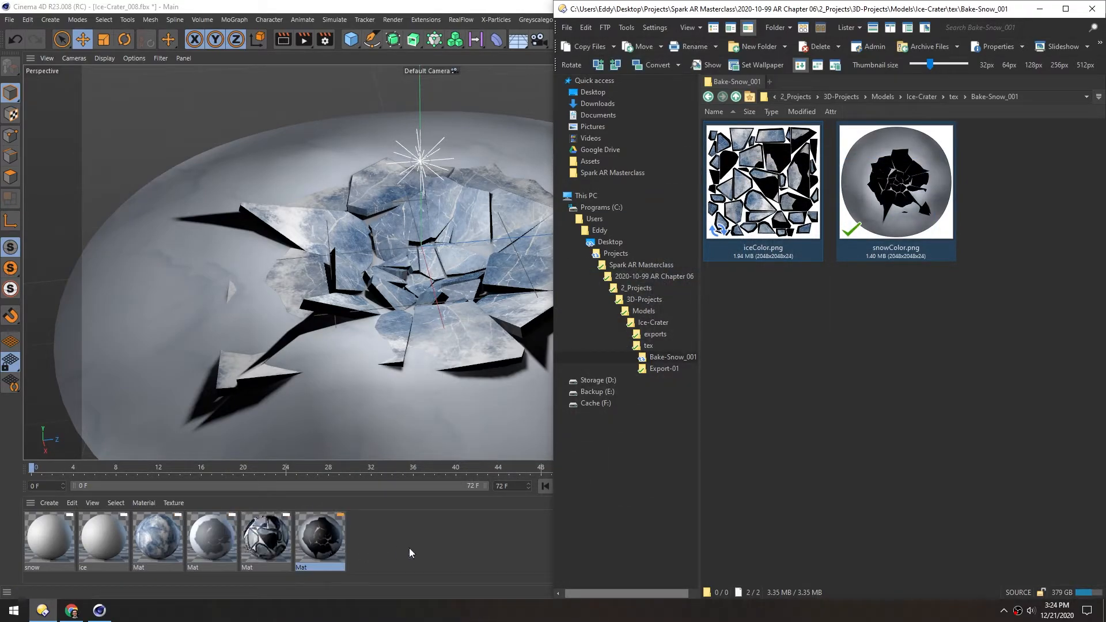
Apply the new iceColor material to iceShatter and the new snowColor material to the snow object.
{"action": "left_click", "coordinate": [407, 547]}
{"action": "left_click_drag", "start_coordinate": [269, 548], "coordinate": [468, 337]}
{"action": "left_click_drag", "start_coordinate": [351, 496], "coordinate": [372, 430]}
Set the viewport texture preview size of both baked materials to 1024x1024 (4 MB).
{"action": "left_click_drag", "start_coordinate": [369, 531], "coordinate": [271, 542]}
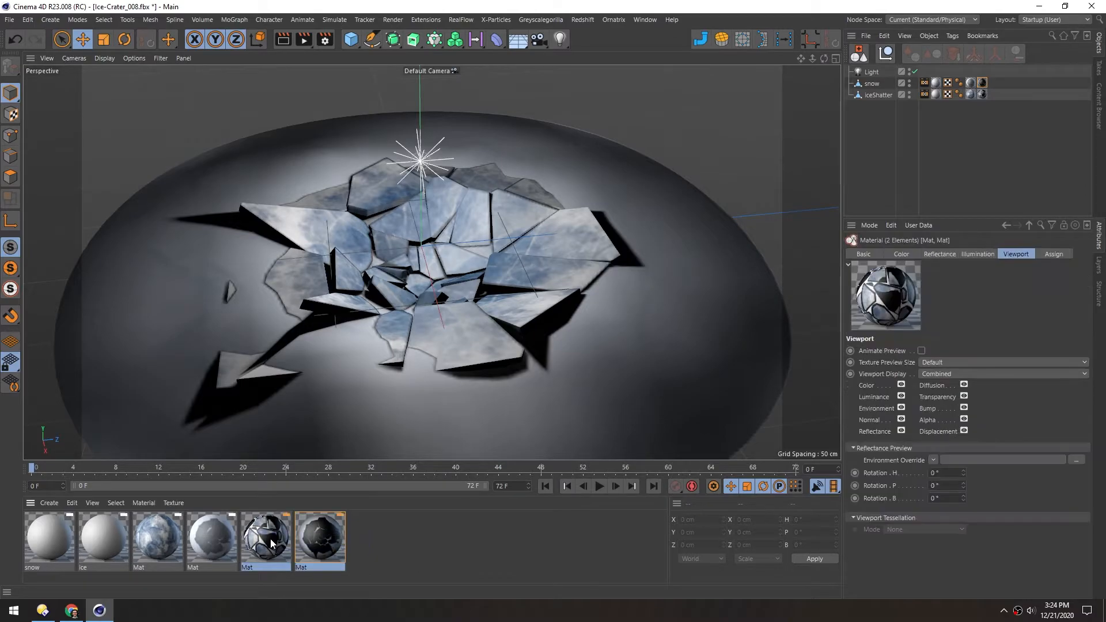
{"action": "left_click", "coordinate": [928, 361]}
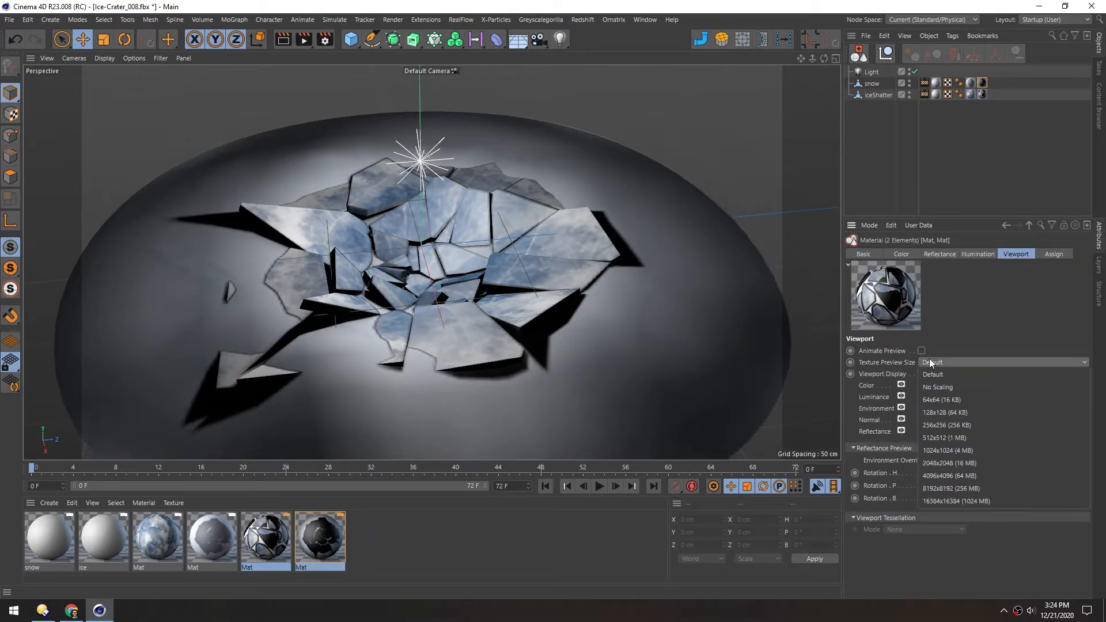
{"action": "left_click", "coordinate": [935, 452]}
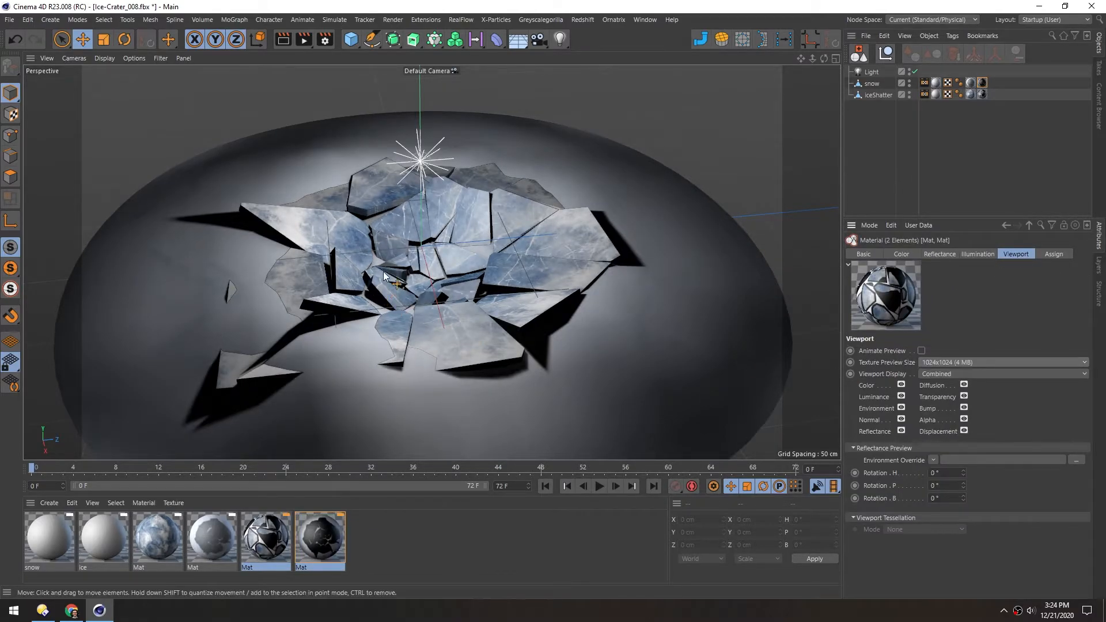
{"action": "left_click_drag", "start_coordinate": [423, 233], "coordinate": [448, 272], "text": "alt"}
{"action": "scroll", "coordinate": [436, 296], "scroll_direction": "up", "scroll_amount": 4}
{"action": "scroll", "coordinate": [434, 263], "scroll_direction": "down", "scroll_amount": 2}
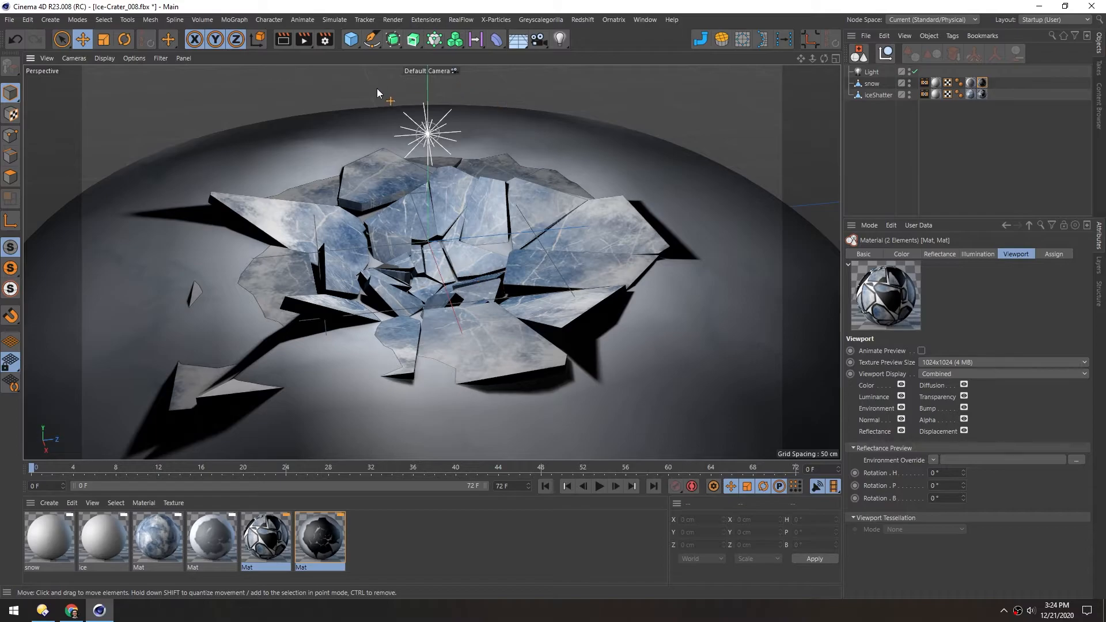
Disable the Light and switch the viewport display to Constant Shading.
{"action": "left_click", "coordinate": [915, 71]}
{"action": "left_click", "coordinate": [104, 58]}
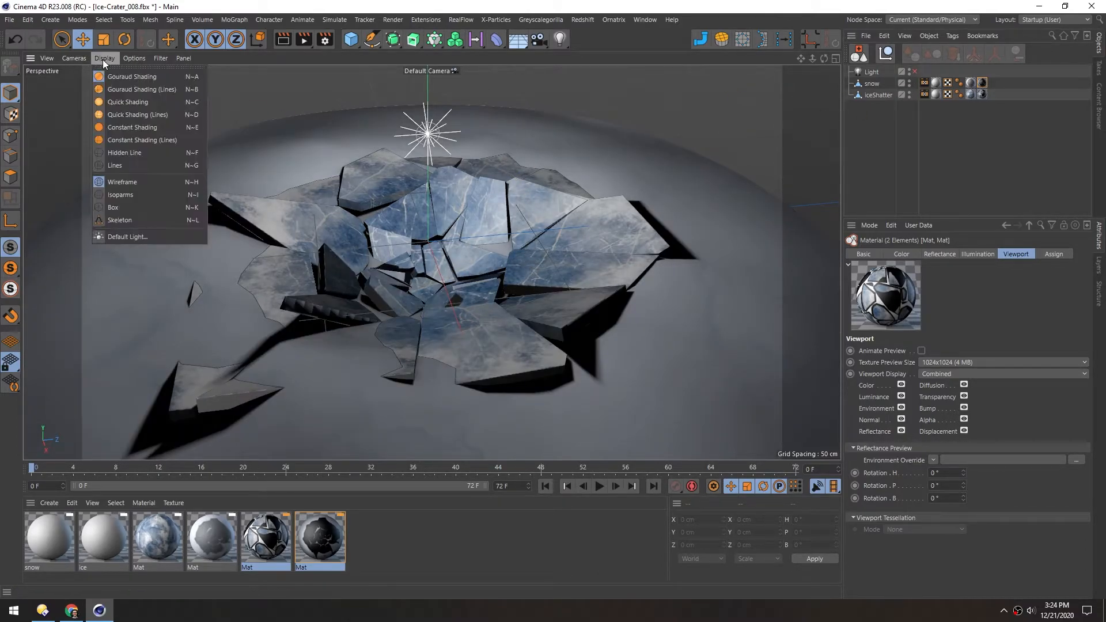
{"action": "left_click", "coordinate": [148, 126]}
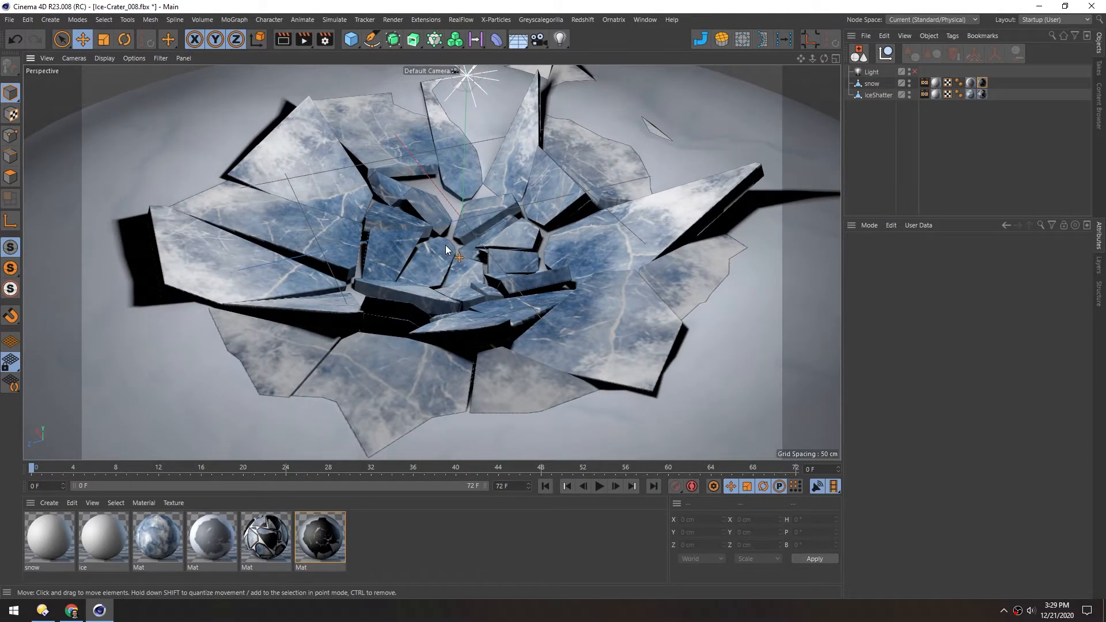
Select iceShatter, show its UVs in the Texture UV Editor and load iceColor.png behind them.
{"action": "left_click_drag", "start_coordinate": [445, 244], "coordinate": [361, 276], "text": "alt"}
{"action": "left_click", "coordinate": [361, 275]}
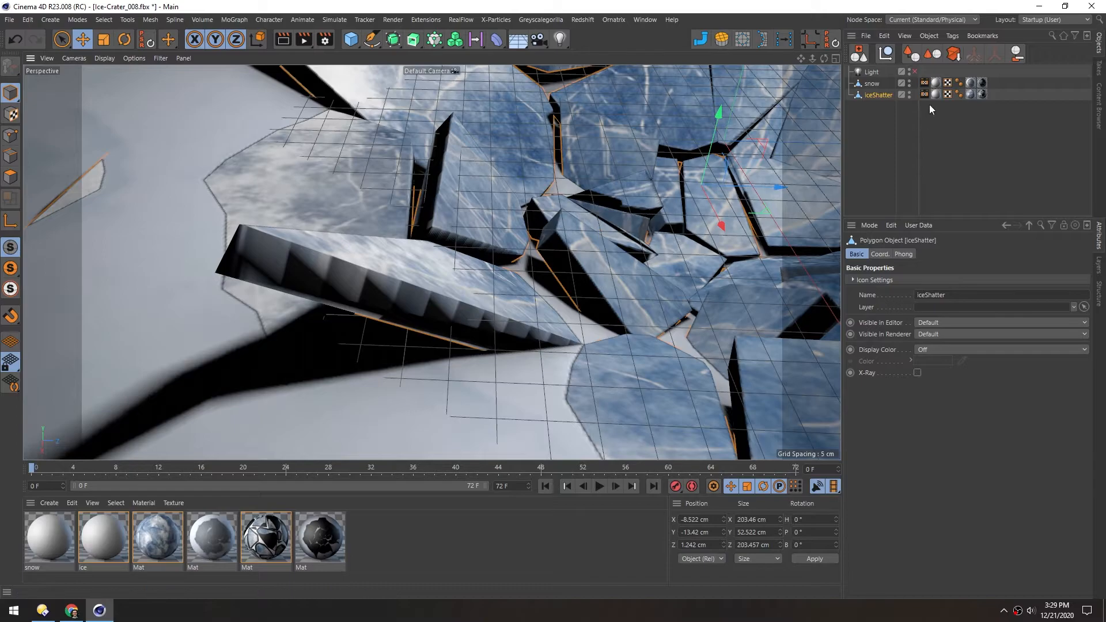
{"action": "double_click", "coordinate": [946, 94]}
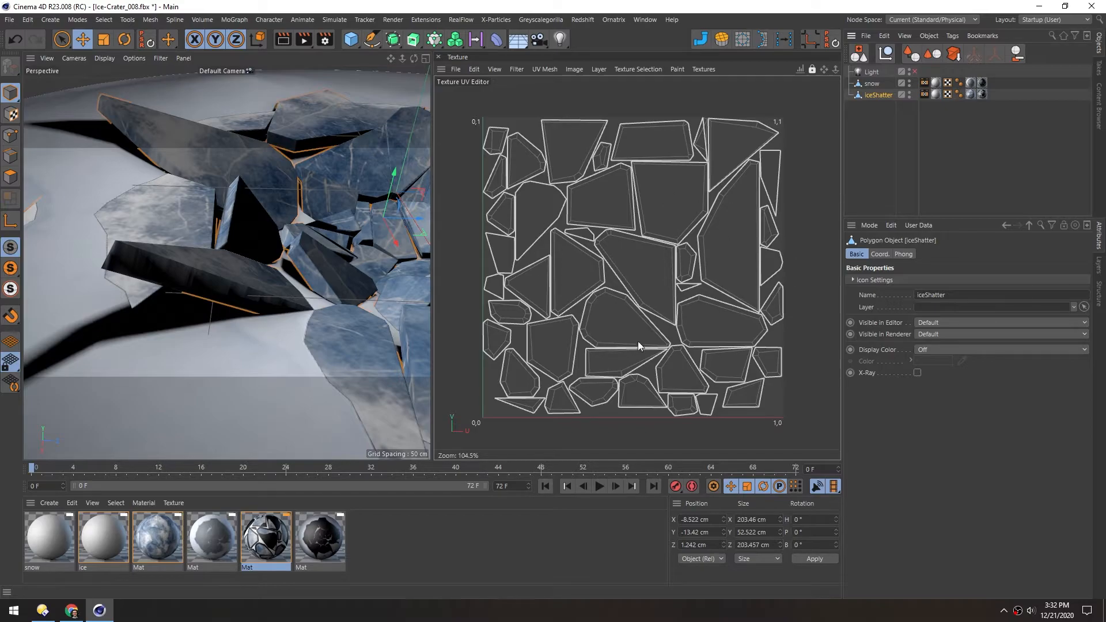
{"action": "left_click", "coordinate": [458, 70]}
{"action": "left_click", "coordinate": [465, 105]}
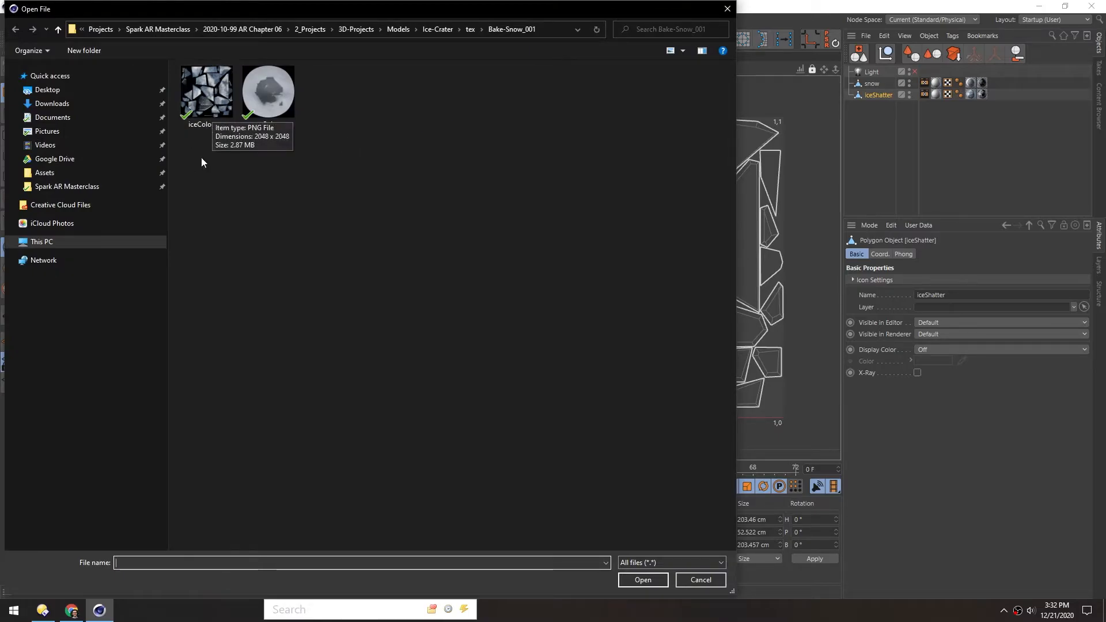
{"action": "double_click", "coordinate": [228, 123]}
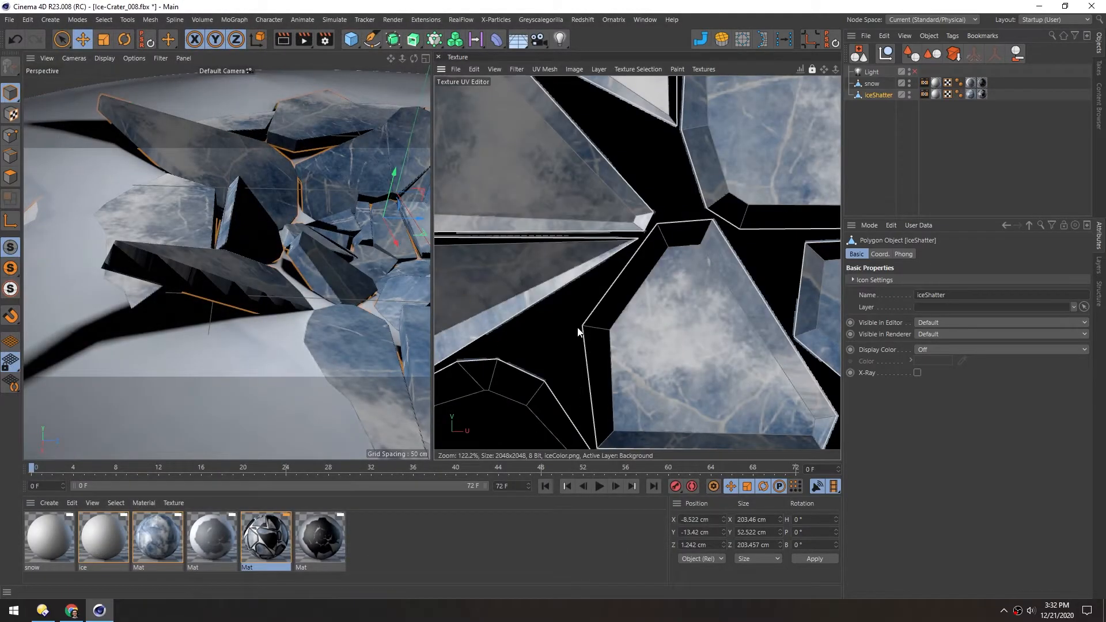
{"action": "scroll", "coordinate": [583, 336], "scroll_direction": "down", "scroll_amount": 5}
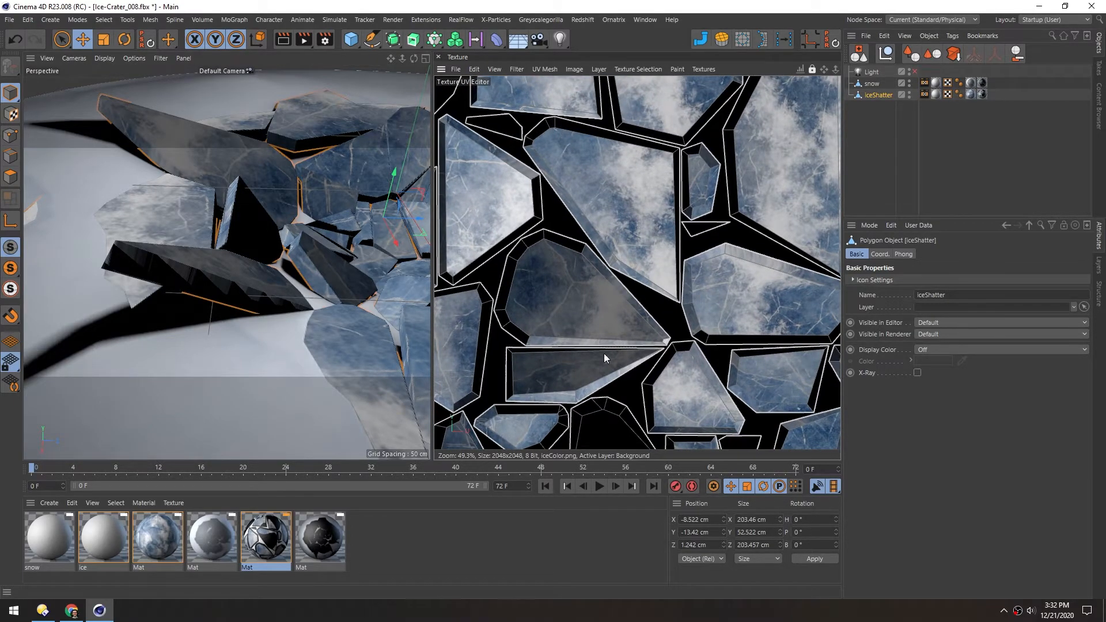
{"action": "middle_click_drag", "start_coordinate": [529, 335], "coordinate": [589, 278], "text": "alt"}
Select the dark side polygon of the large tilted ice shard and locate it in the UV layout.
{"action": "right_click_drag", "start_coordinate": [220, 296], "coordinate": [261, 278], "text": "alt"}
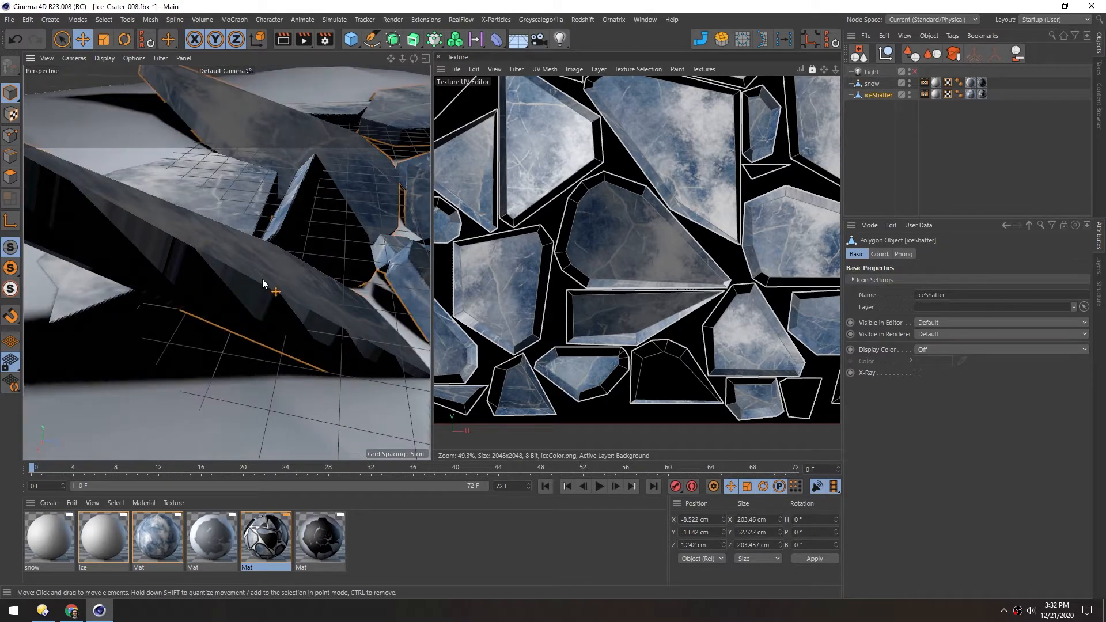
{"action": "left_click", "coordinate": [11, 177]}
{"action": "left_click", "coordinate": [139, 251]}
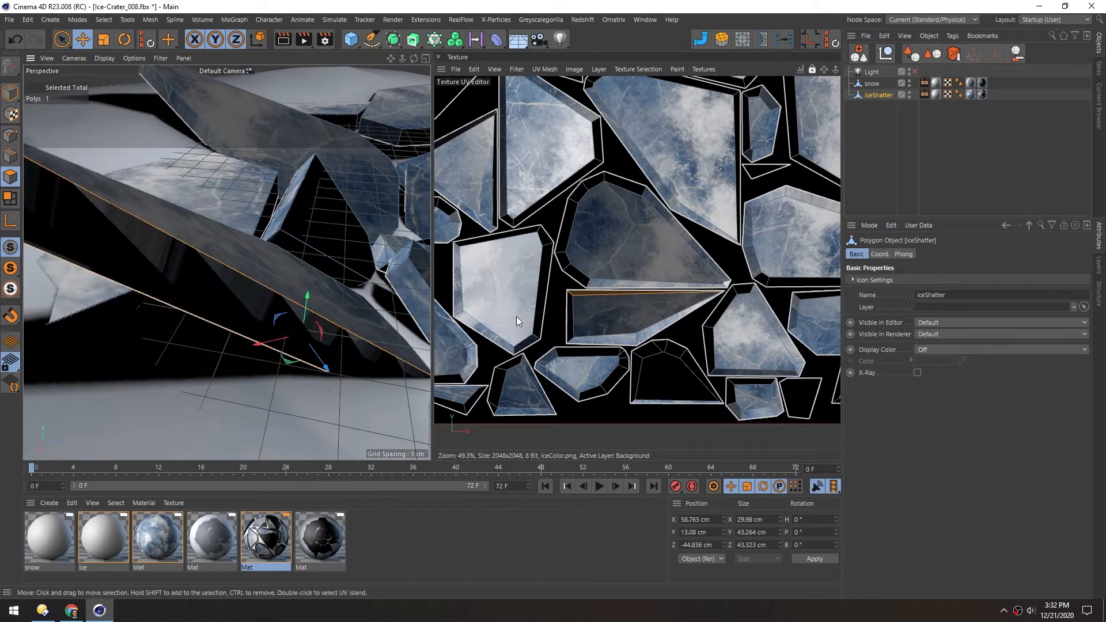
{"action": "scroll", "coordinate": [578, 305], "scroll_direction": "up", "scroll_amount": 8}
{"action": "scroll", "coordinate": [543, 296], "scroll_direction": "up", "scroll_amount": 6}
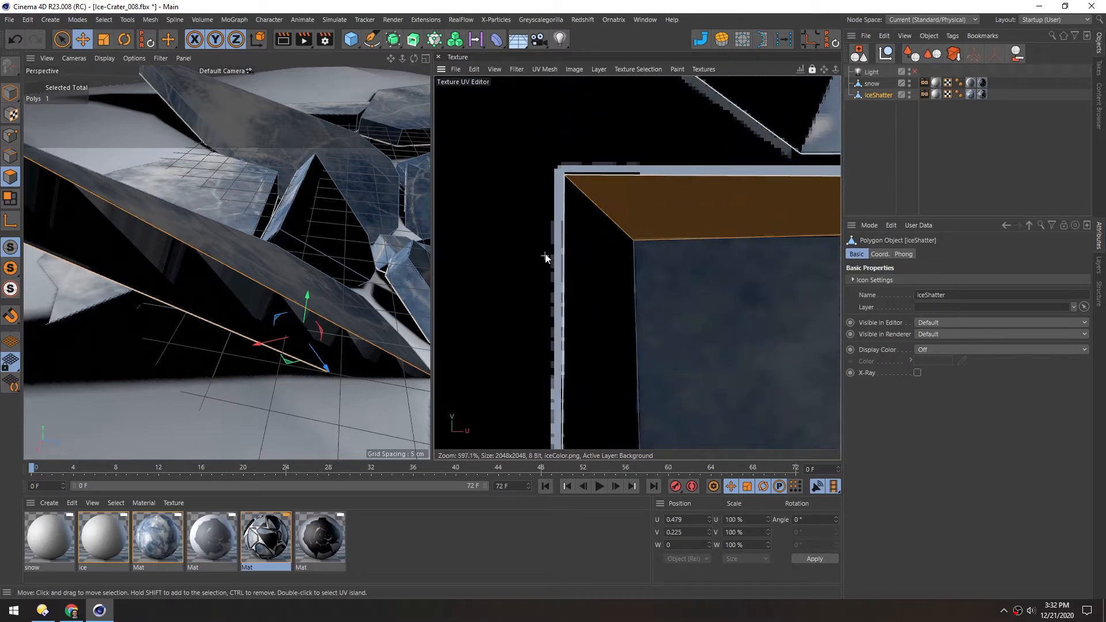
{"action": "scroll", "coordinate": [556, 328], "scroll_direction": "down", "scroll_amount": 4}
{"action": "middle_click_drag", "start_coordinate": [758, 300], "coordinate": [522, 308], "text": "alt"}
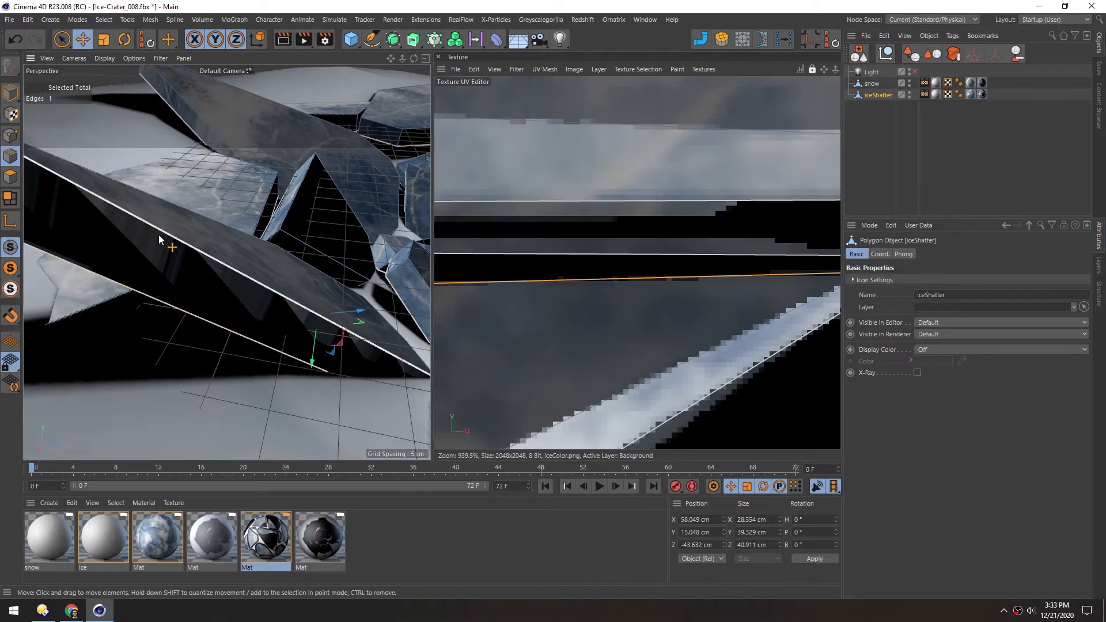
Try to nudge the shard's inner UV edge beside the black strip, and undo the move.
{"action": "scroll", "coordinate": [516, 282], "scroll_direction": "down", "scroll_amount": 9}
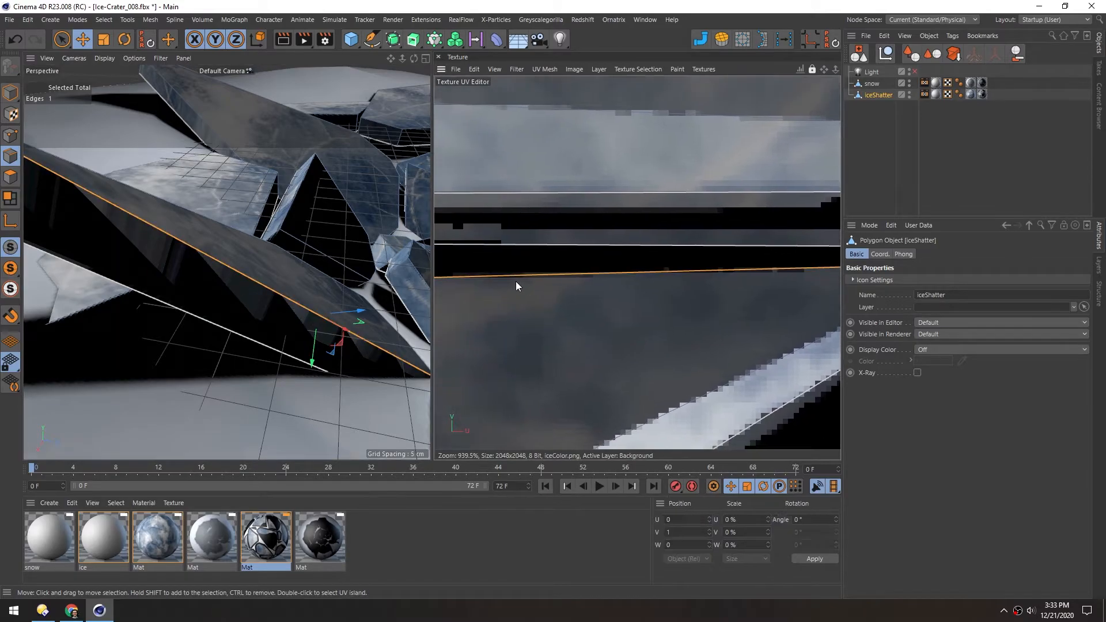
{"action": "scroll", "coordinate": [514, 282], "scroll_direction": "up", "scroll_amount": 3}
{"action": "middle_click_drag", "start_coordinate": [513, 281], "coordinate": [533, 278], "text": "alt"}
{"action": "left_click_drag", "start_coordinate": [539, 261], "coordinate": [540, 261]}
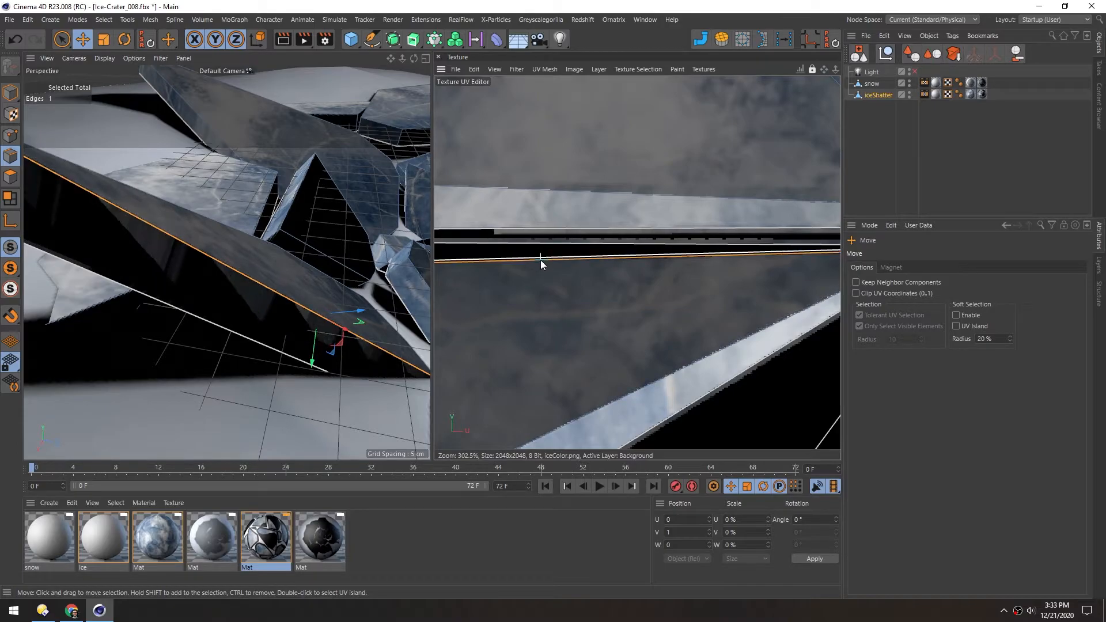
{"action": "key", "text": "ctrl+z"}
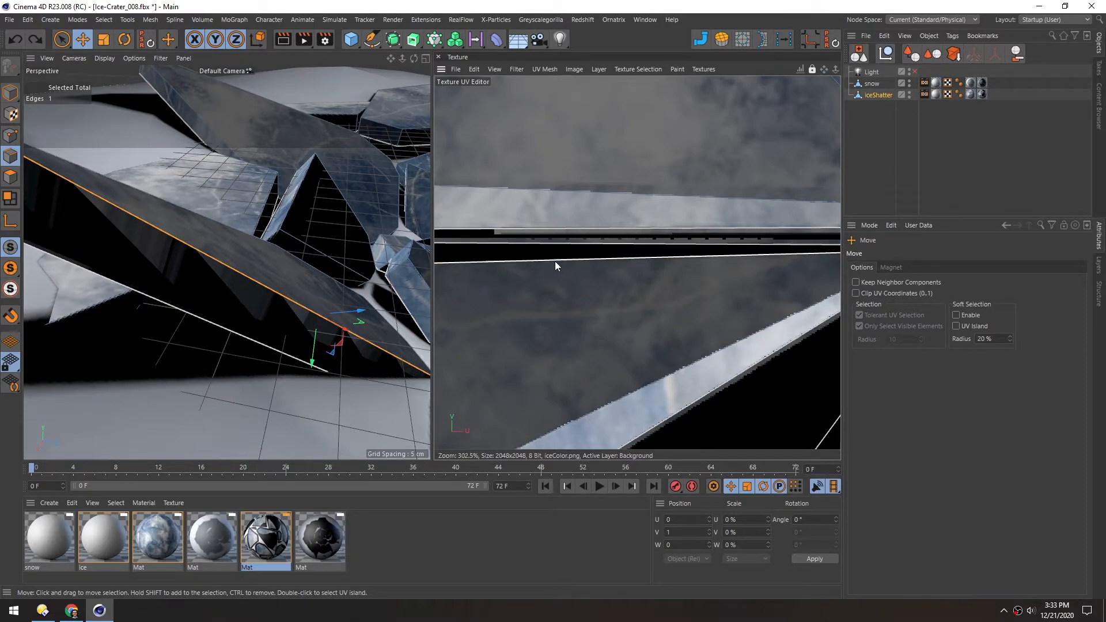
In point mode, move the upper-left inner corner of the shard's UV island up into the black strip, to about U 0.352, V 0.221.
{"action": "middle_click_drag", "start_coordinate": [554, 260], "coordinate": [933, 230], "text": "alt"}
{"action": "middle_click_drag", "start_coordinate": [479, 256], "coordinate": [706, 270], "text": "alt"}
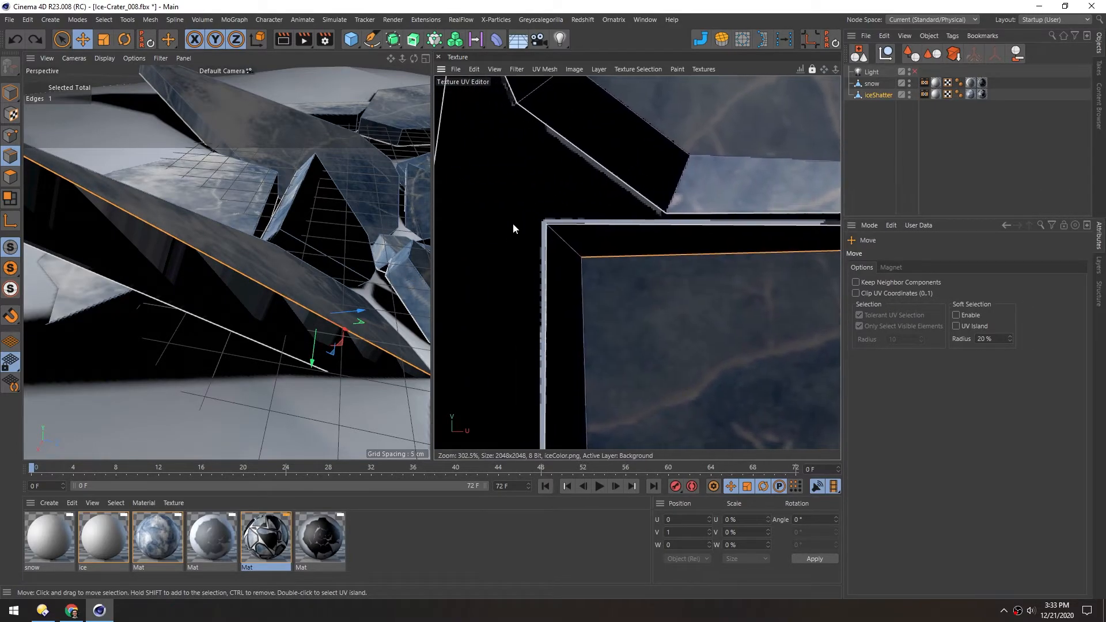
{"action": "left_click", "coordinate": [9, 138]}
{"action": "scroll", "coordinate": [560, 267], "scroll_direction": "up", "scroll_amount": 8}
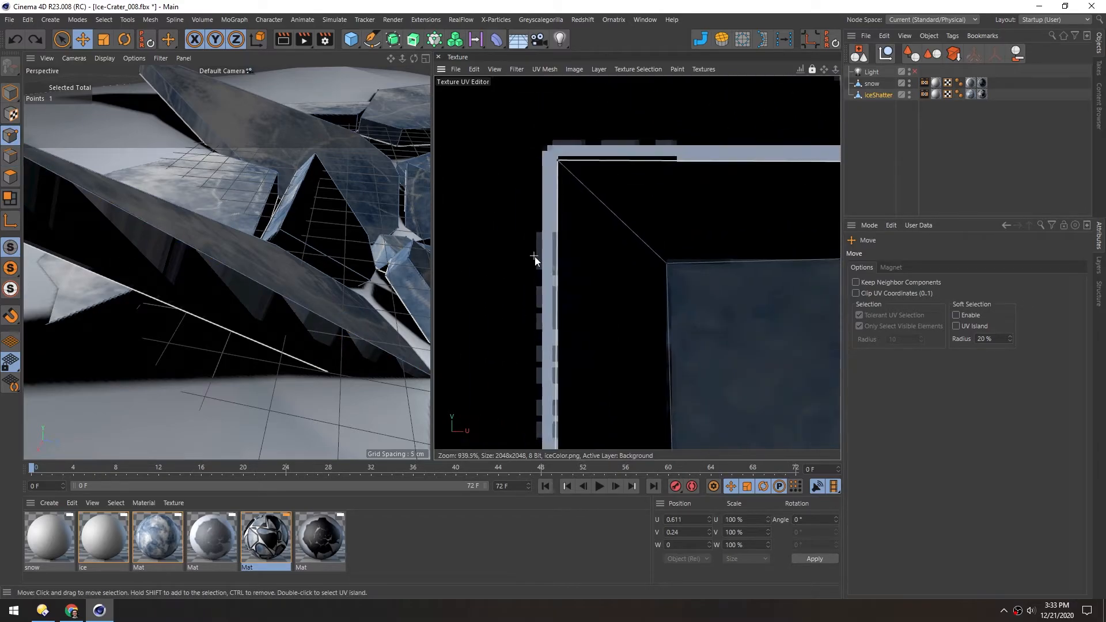
{"action": "middle_click_drag", "start_coordinate": [839, 286], "coordinate": [731, 282], "text": "alt"}
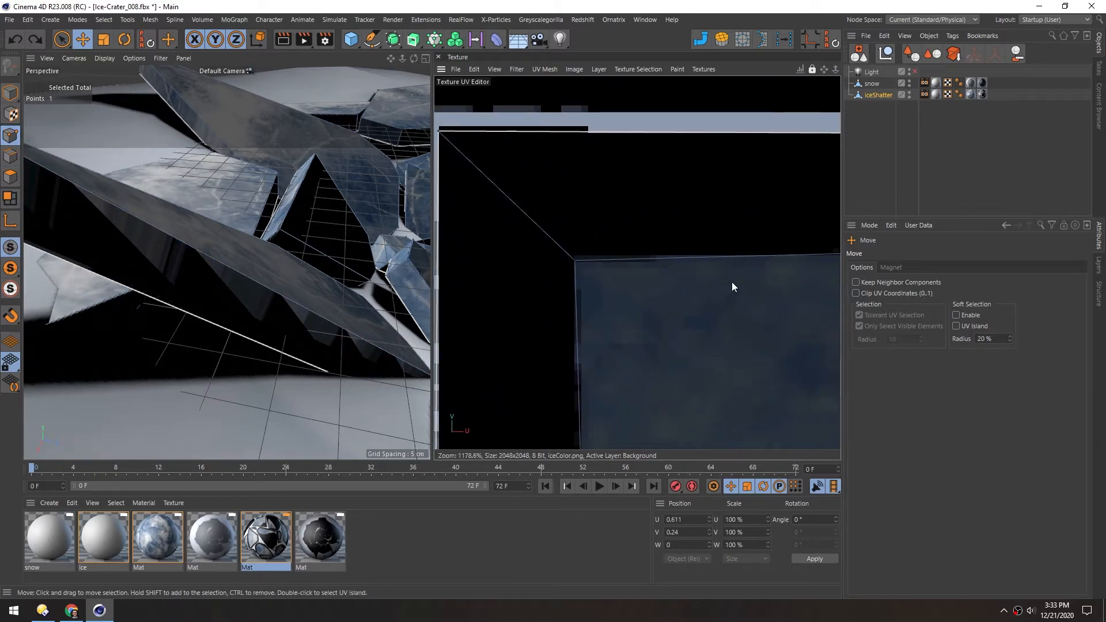
{"action": "left_click", "coordinate": [574, 259]}
{"action": "left_click_drag", "start_coordinate": [576, 266], "coordinate": [573, 253]}
Move the inner UV point near the island's narrow right tip slightly up into the black strip.
{"action": "scroll", "coordinate": [592, 269], "scroll_direction": "down", "scroll_amount": 8}
{"action": "middle_click_drag", "start_coordinate": [823, 266], "coordinate": [527, 275], "text": "alt"}
{"action": "scroll", "coordinate": [764, 261], "scroll_direction": "up", "scroll_amount": 9}
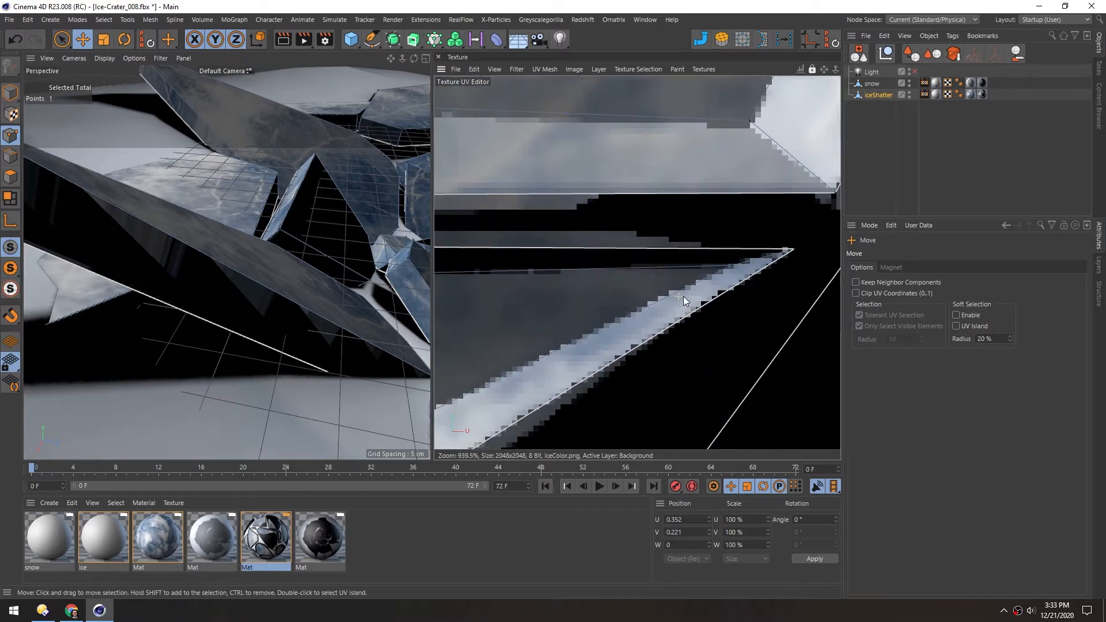
{"action": "scroll", "coordinate": [687, 294], "scroll_direction": "up", "scroll_amount": 1}
{"action": "middle_click_drag", "start_coordinate": [710, 265], "coordinate": [650, 307], "text": "alt"}
{"action": "scroll", "coordinate": [711, 264], "scroll_direction": "up", "scroll_amount": 2}
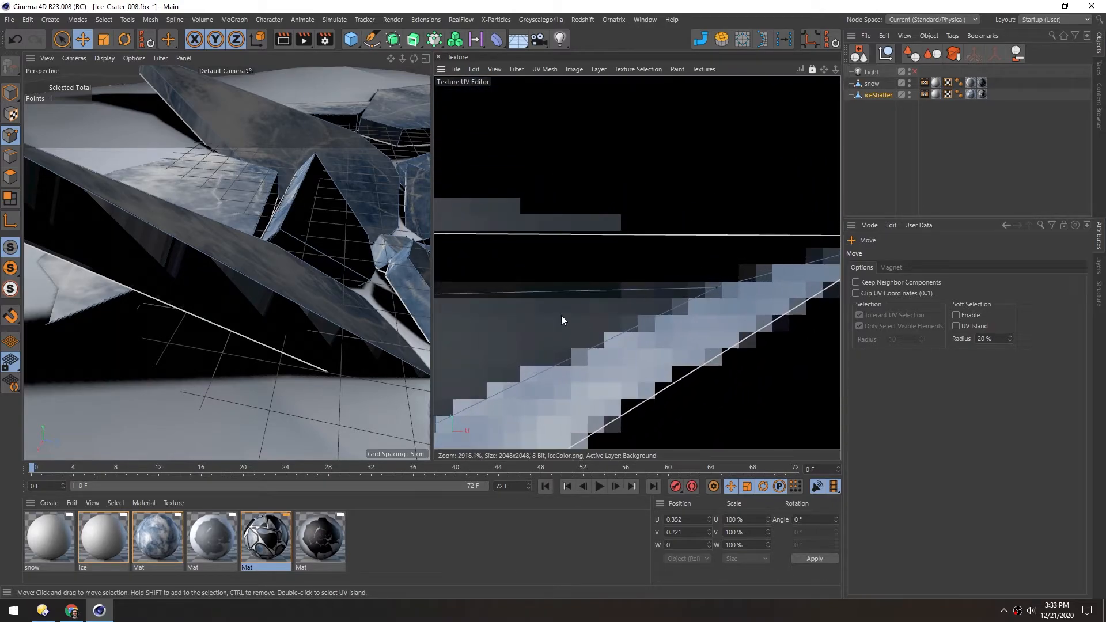
{"action": "middle_click_drag", "start_coordinate": [454, 305], "coordinate": [613, 273], "text": "alt"}
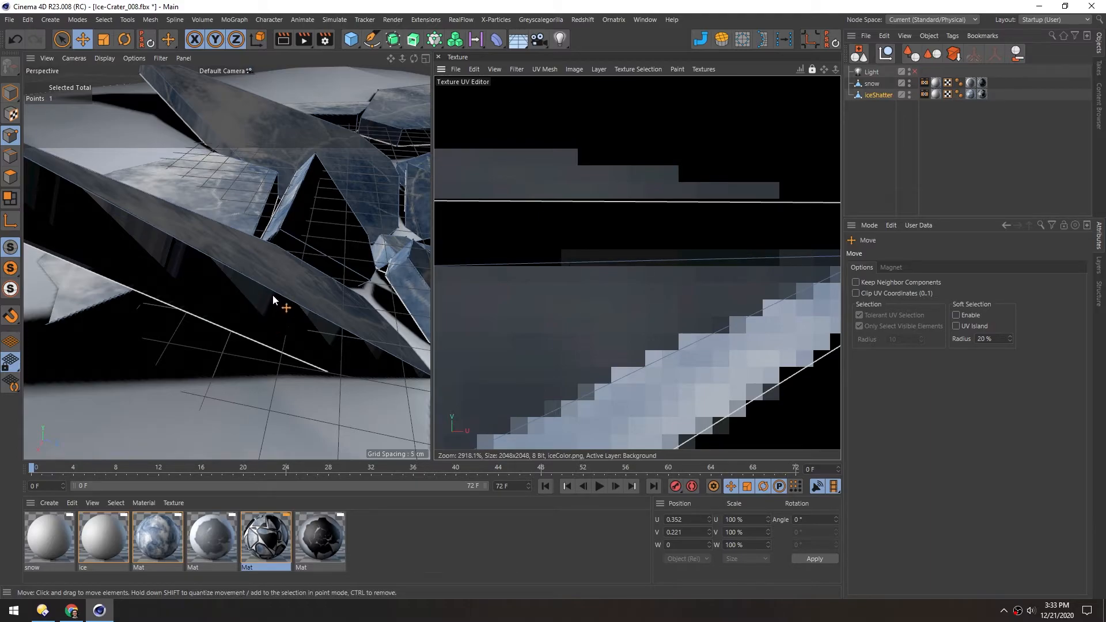
{"action": "middle_click_drag", "start_coordinate": [750, 237], "coordinate": [642, 257], "text": "alt"}
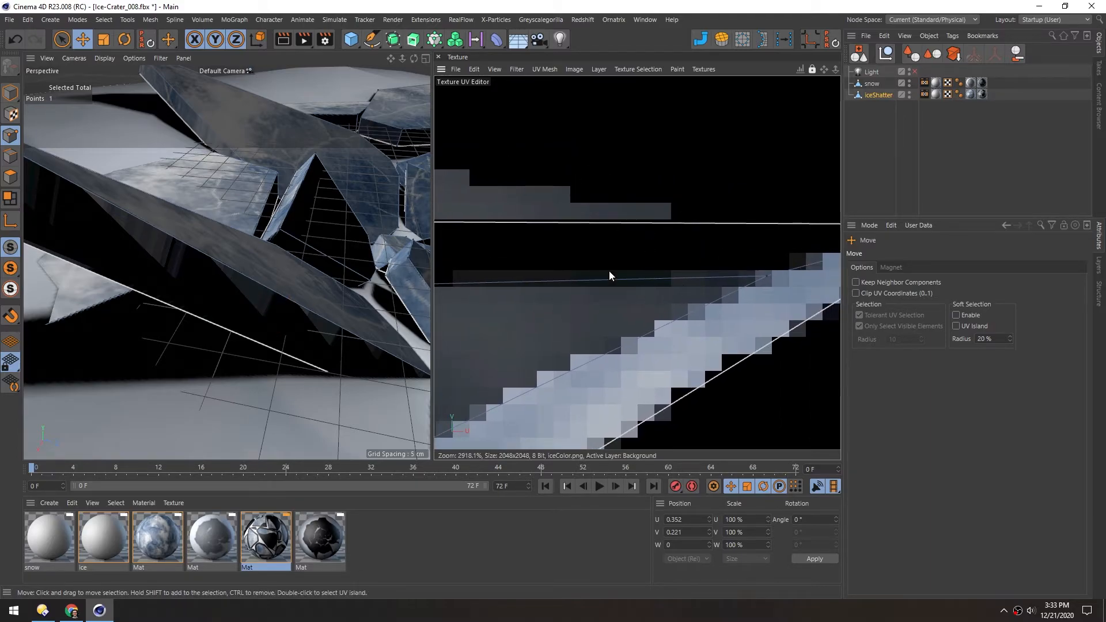
{"action": "left_click_drag", "start_coordinate": [767, 275], "coordinate": [771, 264]}
Raise the upper-left inner corner of the UV island further, to about U 0.352, V 0.223.
{"action": "scroll", "coordinate": [771, 264], "scroll_direction": "down", "scroll_amount": 4}
{"action": "scroll", "coordinate": [501, 282], "scroll_direction": "up", "scroll_amount": 2}
{"action": "scroll", "coordinate": [501, 289], "scroll_direction": "down", "scroll_amount": 5}
{"action": "middle_click_drag", "start_coordinate": [501, 289], "coordinate": [795, 276], "text": "alt"}
{"action": "middle_click_drag", "start_coordinate": [493, 270], "coordinate": [807, 279], "text": "alt"}
{"action": "scroll", "coordinate": [598, 258], "scroll_direction": "up", "scroll_amount": 2}
{"action": "scroll", "coordinate": [600, 257], "scroll_direction": "down", "scroll_amount": 3}
{"action": "middle_click_drag", "start_coordinate": [472, 302], "coordinate": [648, 295], "text": "alt"}
{"action": "scroll", "coordinate": [649, 293], "scroll_direction": "up", "scroll_amount": 3}
{"action": "left_click", "coordinate": [648, 255]}
{"action": "left_click_drag", "start_coordinate": [649, 255], "coordinate": [646, 242]}
Raise the inner UV point near the island's right tip again, to about U 0.609, V 0.228.
{"action": "scroll", "coordinate": [659, 262], "scroll_direction": "down", "scroll_amount": 8}
{"action": "middle_click_drag", "start_coordinate": [659, 264], "coordinate": [749, 279], "text": "alt"}
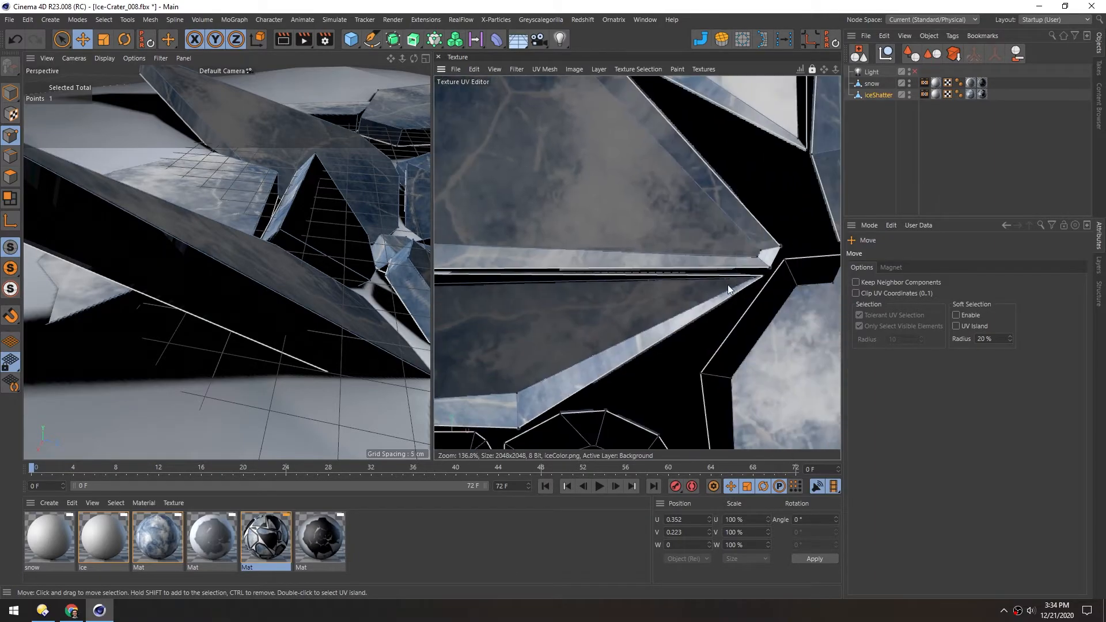
{"action": "scroll", "coordinate": [665, 269], "scroll_direction": "up", "scroll_amount": 8}
{"action": "middle_click_drag", "start_coordinate": [668, 268], "coordinate": [452, 301], "text": "alt"}
{"action": "scroll", "coordinate": [727, 286], "scroll_direction": "up", "scroll_amount": 5}
{"action": "left_click_drag", "start_coordinate": [733, 284], "coordinate": [732, 278]}
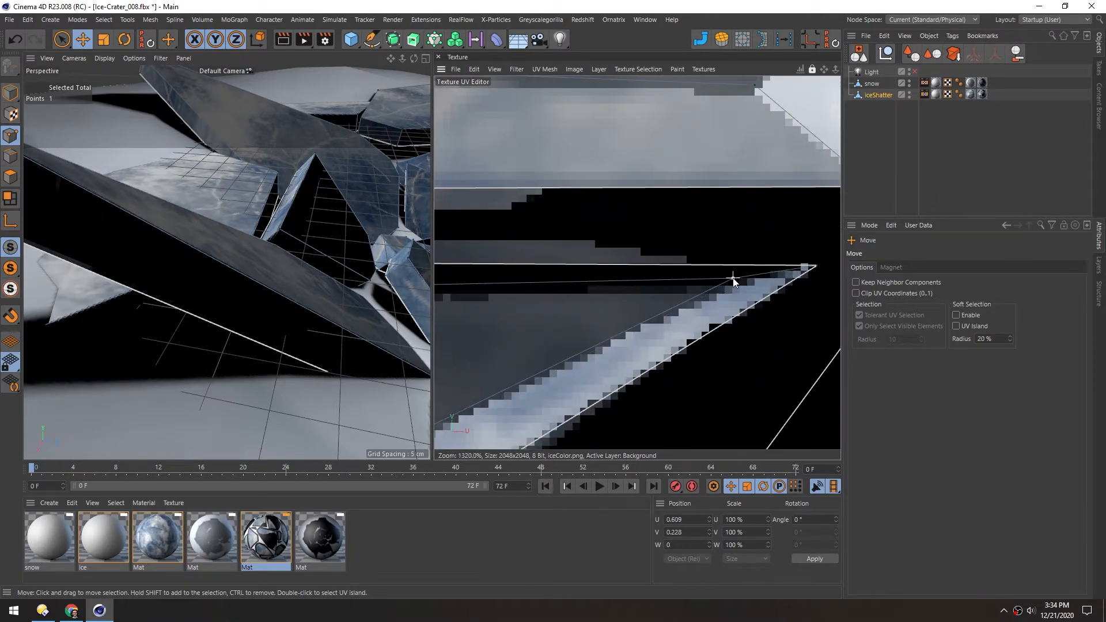
Select the shard's lower side edge with the jagged texture and examine how its UV edge crosses the baked pixels.
{"action": "scroll", "coordinate": [264, 272], "scroll_direction": "down", "scroll_amount": 5}
{"action": "mouse_move", "coordinate": [264, 272]}
{"action": "left_mouse_down", "text": "alt"}
{"action": "mouse_move", "coordinate": [397, 268]}
{"action": "mouse_move", "coordinate": [258, 261]}
{"action": "left_mouse_up", "text": "alt"}
{"action": "scroll", "coordinate": [258, 261], "scroll_direction": "up", "scroll_amount": 4}
{"action": "left_click_drag", "start_coordinate": [285, 303], "coordinate": [164, 282], "text": "alt"}
{"action": "scroll", "coordinate": [254, 282], "scroll_direction": "up", "scroll_amount": 4}
{"action": "key", "text": "Return"}
{"action": "left_click", "coordinate": [209, 305]}
{"action": "scroll", "coordinate": [631, 361], "scroll_direction": "down", "scroll_amount": 4}
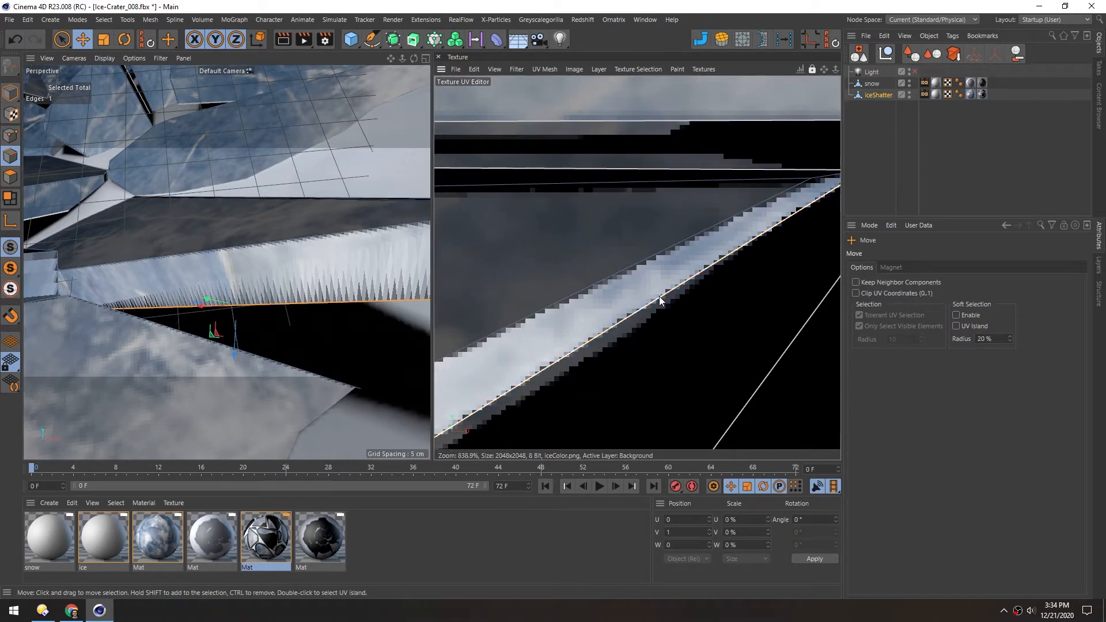
{"action": "scroll", "coordinate": [632, 316], "scroll_direction": "up", "scroll_amount": 8}
{"action": "left_click", "coordinate": [634, 332]}
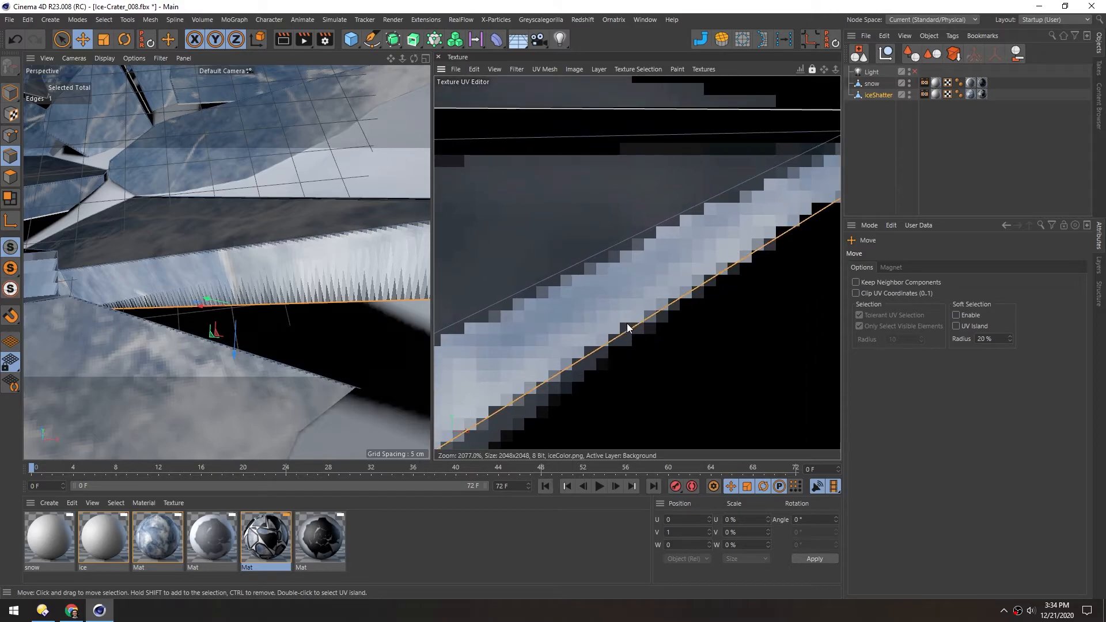
{"action": "scroll", "coordinate": [633, 335], "scroll_direction": "down", "scroll_amount": 7}
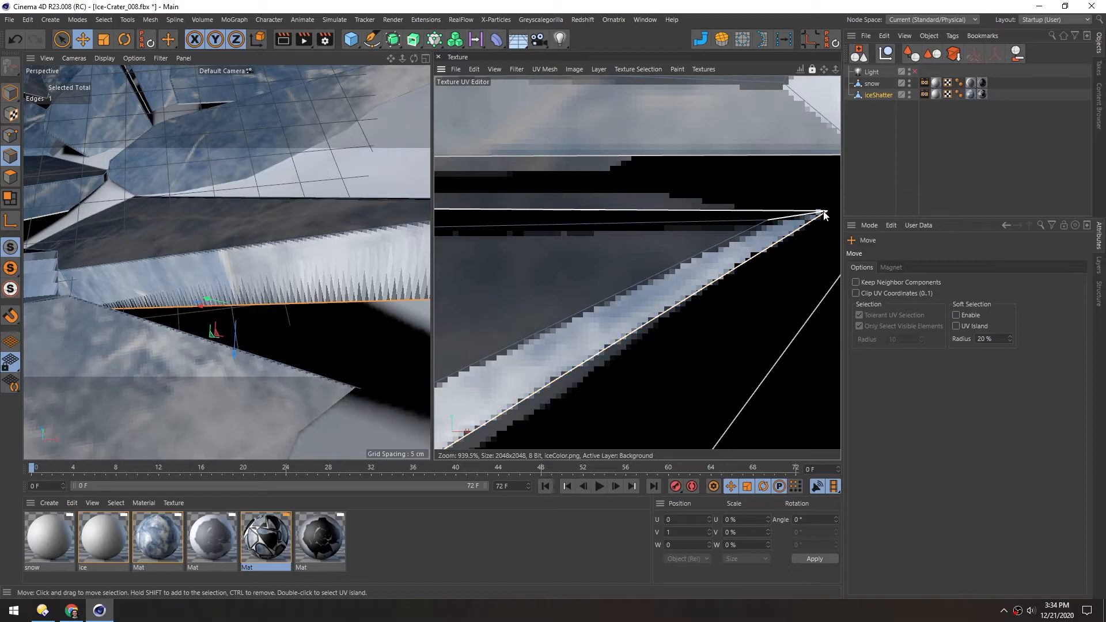
In point mode, pull the UV island's outer right tip inward onto the baked texture, to about U 0.613, V 0.229.
{"action": "left_click", "coordinate": [10, 136]}
{"action": "scroll", "coordinate": [728, 228], "scroll_direction": "up", "scroll_amount": 5}
{"action": "middle_click_drag", "start_coordinate": [728, 228], "coordinate": [580, 244], "text": "alt"}
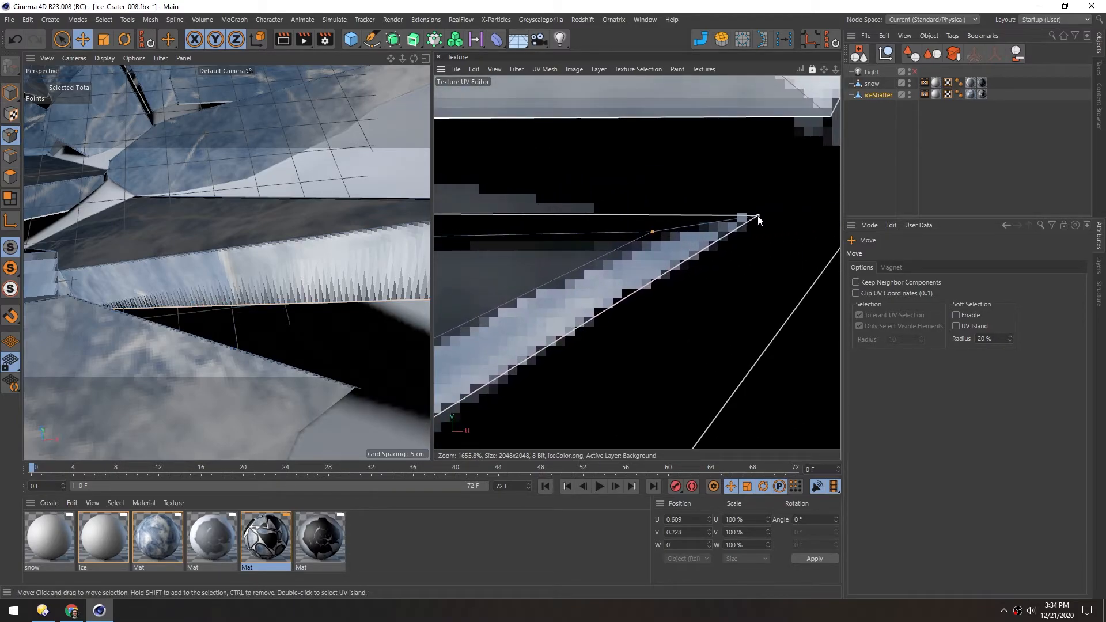
{"action": "left_click_drag", "start_coordinate": [753, 217], "coordinate": [742, 217]}
Move the UV point at the other end of the lower diagonal edge slightly inward onto the bright baked pixels.
{"action": "scroll", "coordinate": [731, 218], "scroll_direction": "down", "scroll_amount": 10}
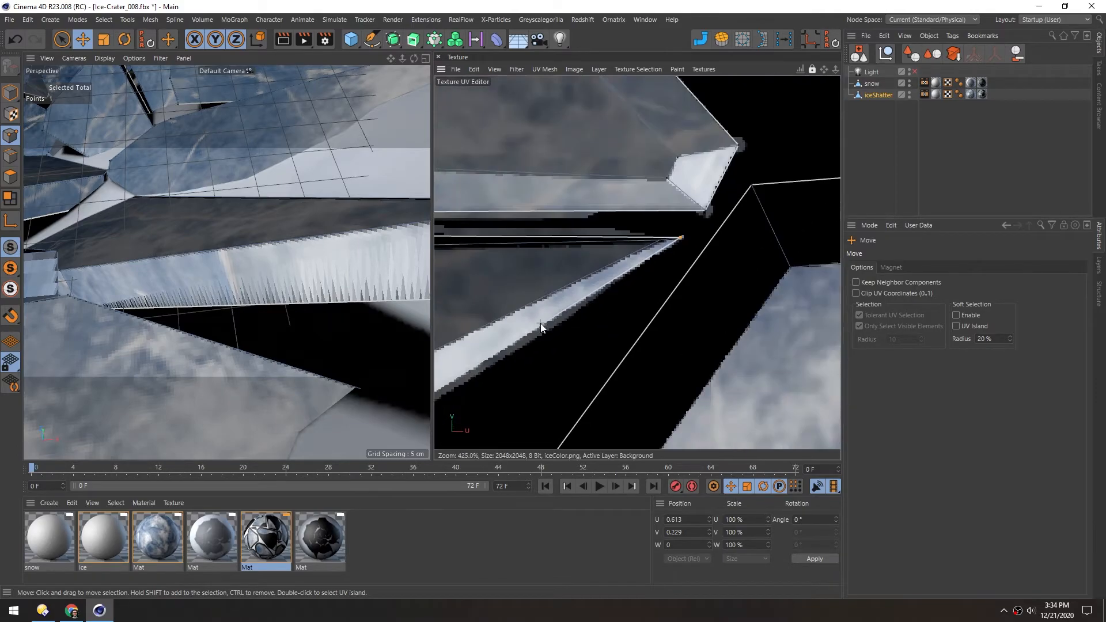
{"action": "middle_click_drag", "start_coordinate": [541, 328], "coordinate": [823, 159], "text": "alt"}
{"action": "middle_click_drag", "start_coordinate": [503, 344], "coordinate": [806, 185], "text": "alt"}
{"action": "scroll", "coordinate": [646, 309], "scroll_direction": "up", "scroll_amount": 6}
{"action": "left_click_drag", "start_coordinate": [646, 312], "coordinate": [646, 308]}
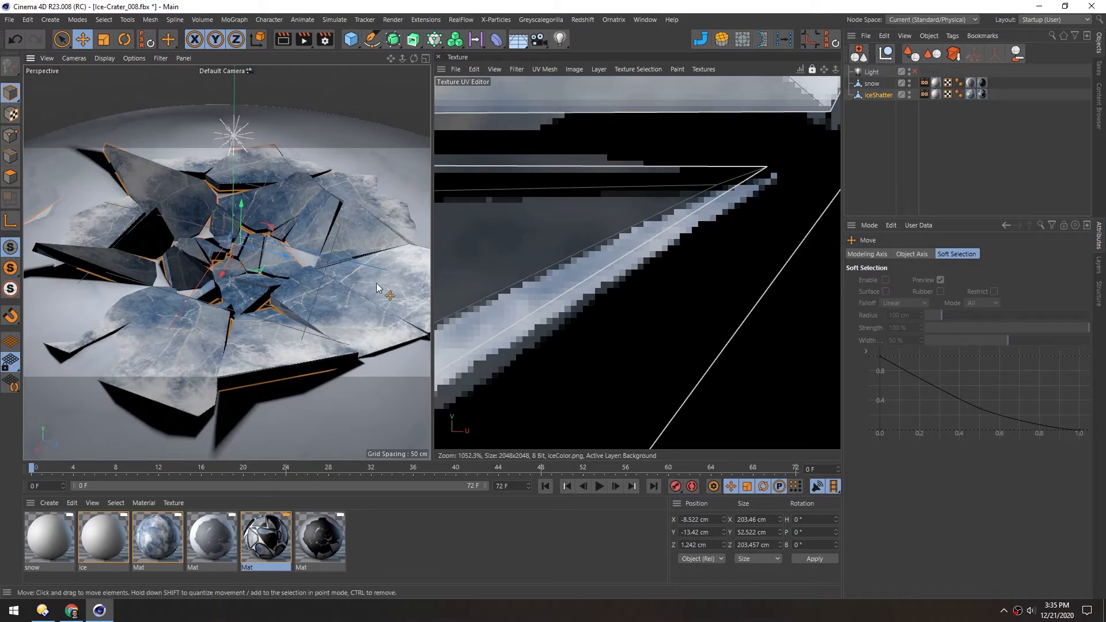
{"action": "left_click_drag", "start_coordinate": [174, 281], "coordinate": [102, 283], "text": "alt"}
{"action": "left_click_drag", "start_coordinate": [196, 206], "coordinate": [217, 260], "text": "alt"}
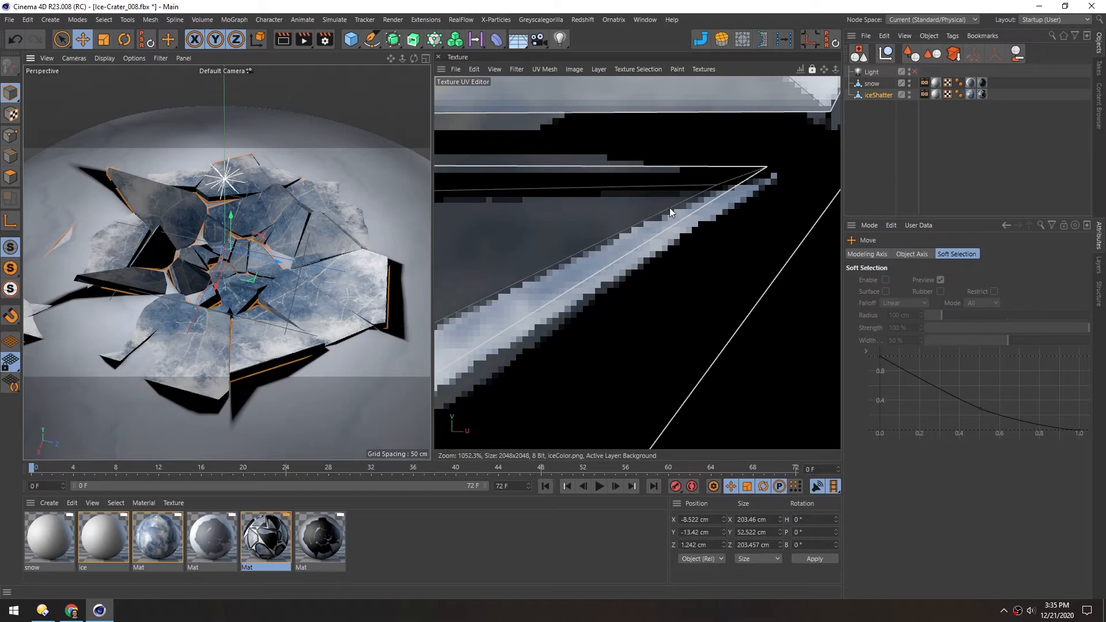
{"action": "mouse_move", "coordinate": [268, 271]}
{"action": "left_mouse_down", "text": "alt"}
{"action": "mouse_move", "coordinate": [255, 227]}
{"action": "mouse_move", "coordinate": [256, 265]}
{"action": "left_mouse_up", "text": "alt"}
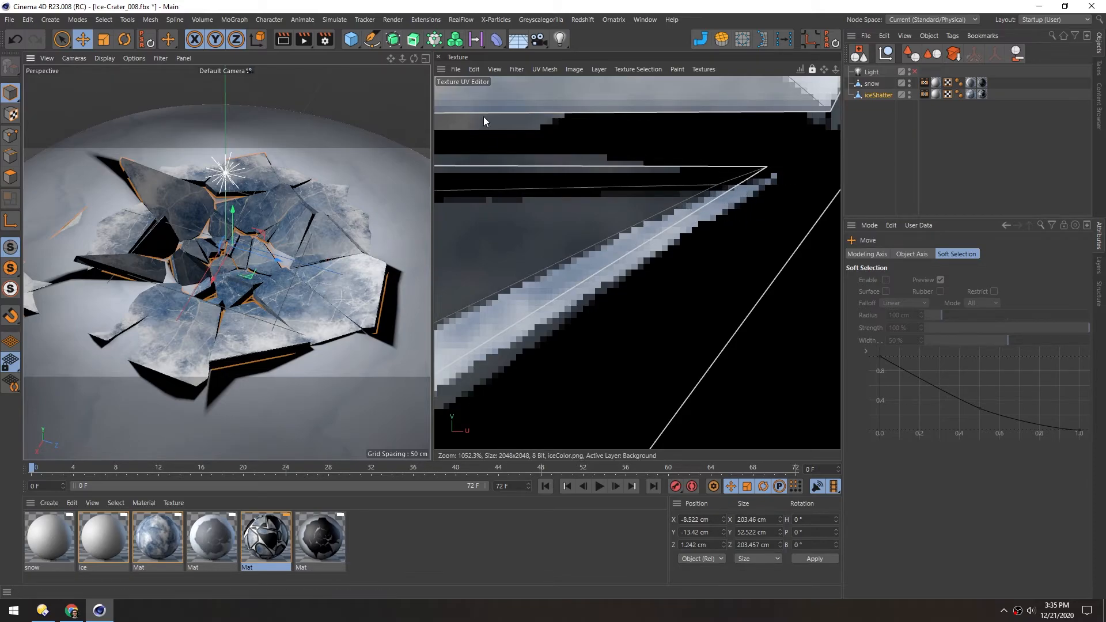
Close the UV editor, deselect the object and examine the whole crater for shard faces with faulty baked texture.
{"action": "left_click", "coordinate": [439, 58]}
{"action": "left_click", "coordinate": [885, 155]}
{"action": "scroll", "coordinate": [442, 285], "scroll_direction": "down", "scroll_amount": 4}
{"action": "left_click_drag", "start_coordinate": [441, 285], "coordinate": [407, 238], "text": "alt"}
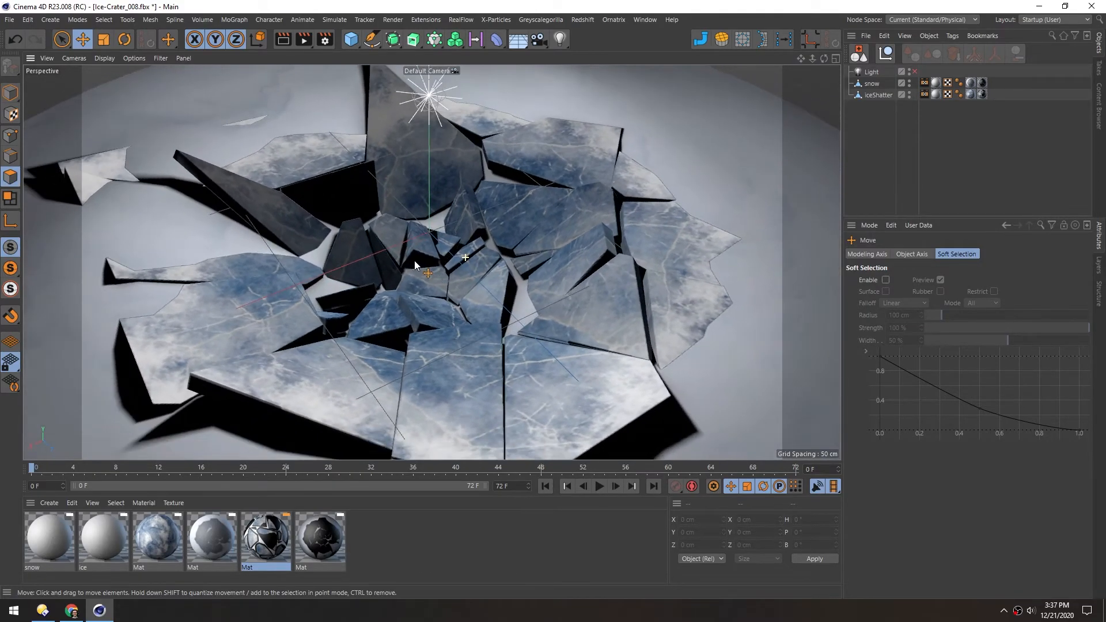
{"action": "mouse_move", "coordinate": [415, 261]}
{"action": "left_mouse_down", "text": "alt"}
{"action": "mouse_move", "coordinate": [361, 199]}
{"action": "mouse_move", "coordinate": [416, 243]}
{"action": "left_mouse_up", "text": "alt"}
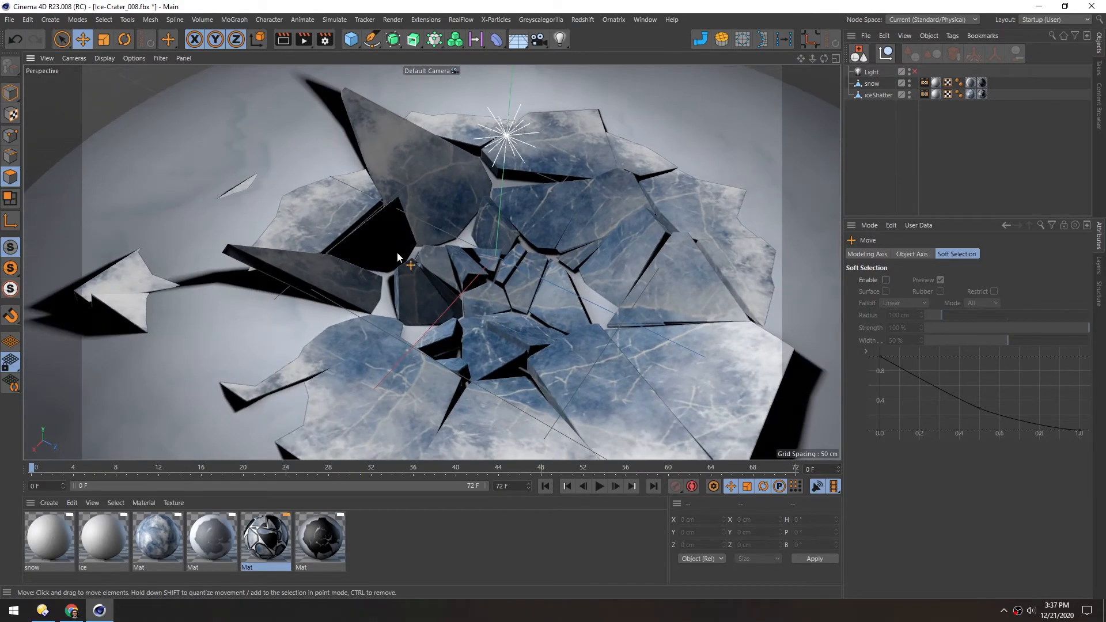
Select iceShatter with its black side face and display its UVs in a floating Texture UV editor window.
{"action": "left_click", "coordinate": [865, 95]}
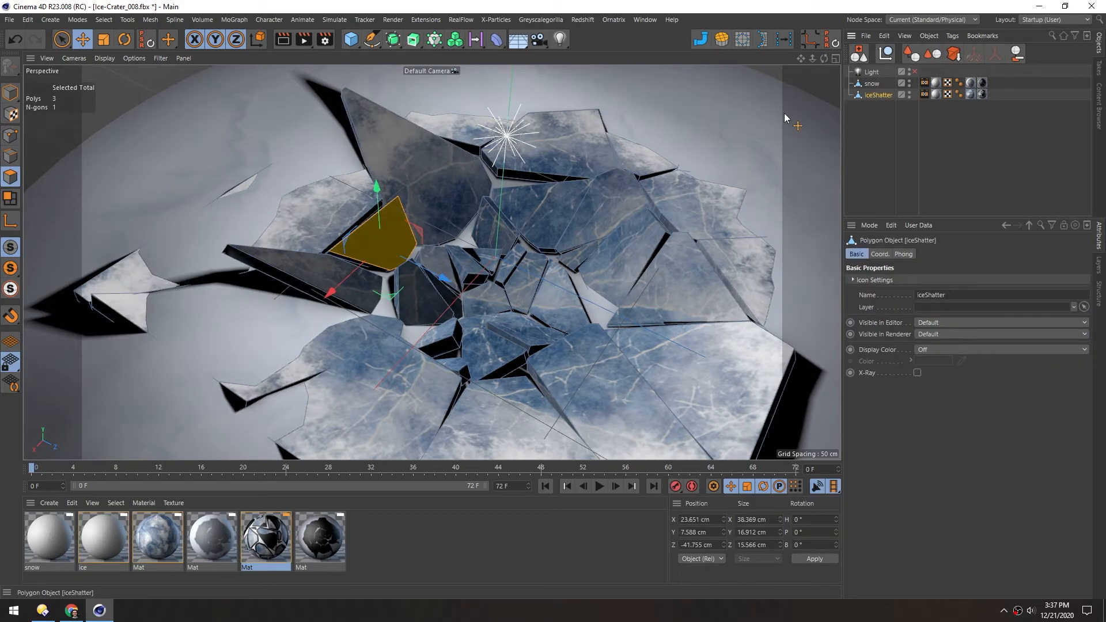
{"action": "double_click", "coordinate": [946, 95]}
{"action": "left_click_drag", "start_coordinate": [165, 54], "coordinate": [663, 131]}
{"action": "scroll", "coordinate": [692, 329], "scroll_direction": "up", "scroll_amount": 1}
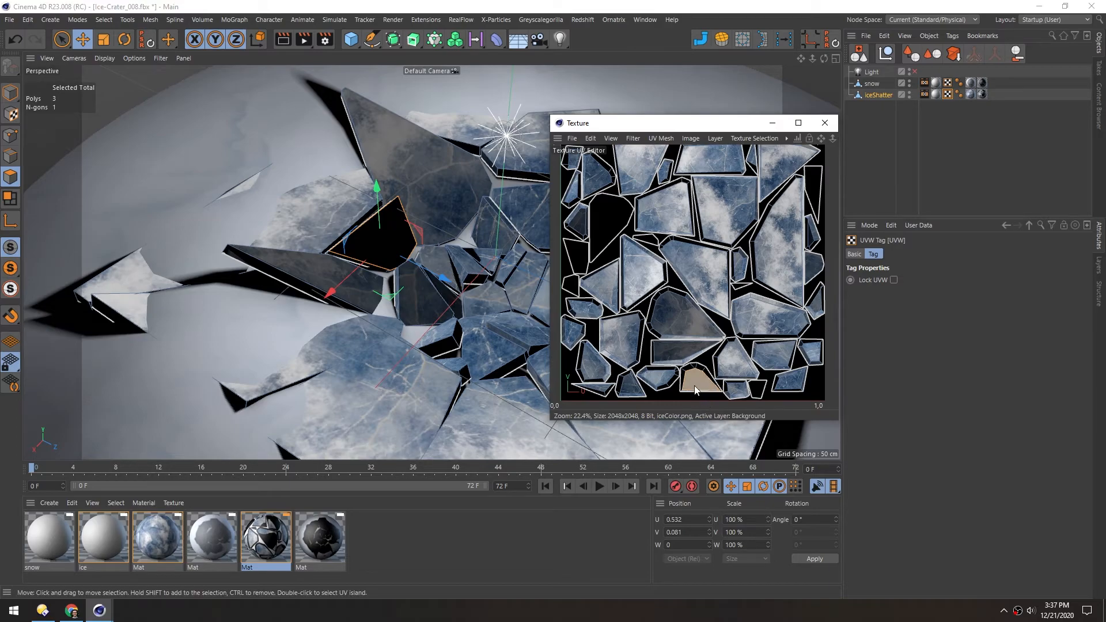
Scale down the black face's UV island and place it over the dark ice texture of the large central island.
{"action": "scroll", "coordinate": [695, 390], "scroll_direction": "up", "scroll_amount": 3}
{"action": "key", "text": "t"}
{"action": "left_click_drag", "start_coordinate": [696, 374], "coordinate": [604, 382]}
{"action": "key", "text": "e"}
{"action": "left_click_drag", "start_coordinate": [692, 379], "coordinate": [801, 210]}
{"action": "key", "text": "t"}
{"action": "left_click_drag", "start_coordinate": [397, 254], "coordinate": [340, 282], "text": "alt"}
{"action": "middle_click_drag", "start_coordinate": [711, 225], "coordinate": [713, 216], "text": "alt"}
{"action": "key", "text": "e"}
{"action": "left_click_drag", "start_coordinate": [711, 215], "coordinate": [671, 284]}
Select the small triangular shard with jagged, partly black texture near the crater's centre.
{"action": "left_click_drag", "start_coordinate": [398, 281], "coordinate": [424, 352], "text": "alt"}
{"action": "scroll", "coordinate": [407, 324], "scroll_direction": "up", "scroll_amount": 4}
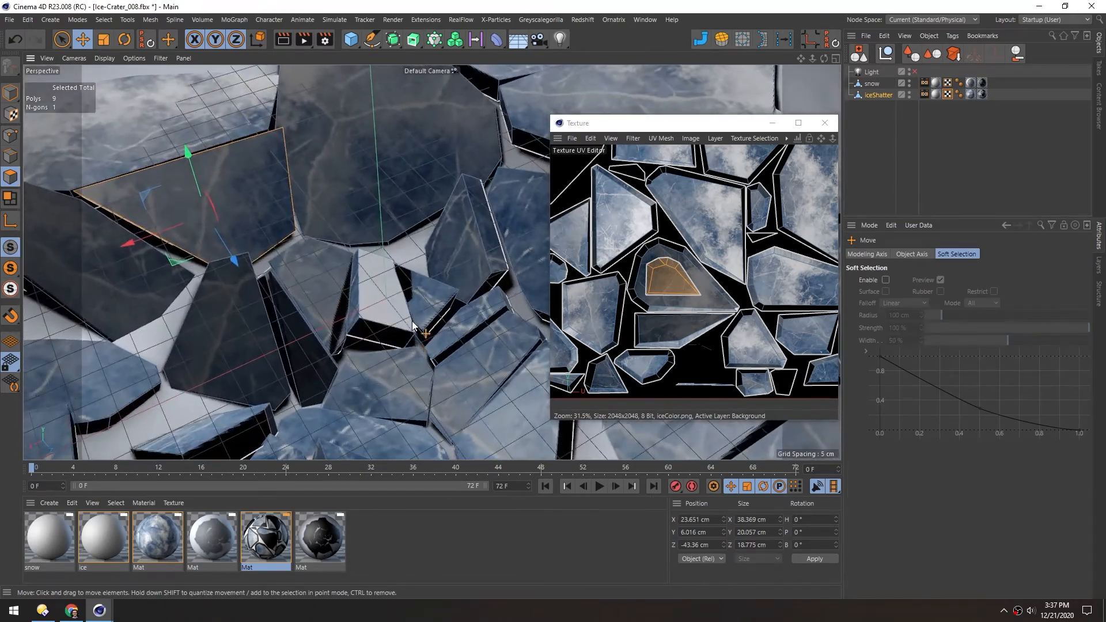
{"action": "scroll", "coordinate": [418, 287], "scroll_direction": "up", "scroll_amount": 6}
{"action": "left_click_drag", "start_coordinate": [418, 288], "coordinate": [443, 335], "text": "alt"}
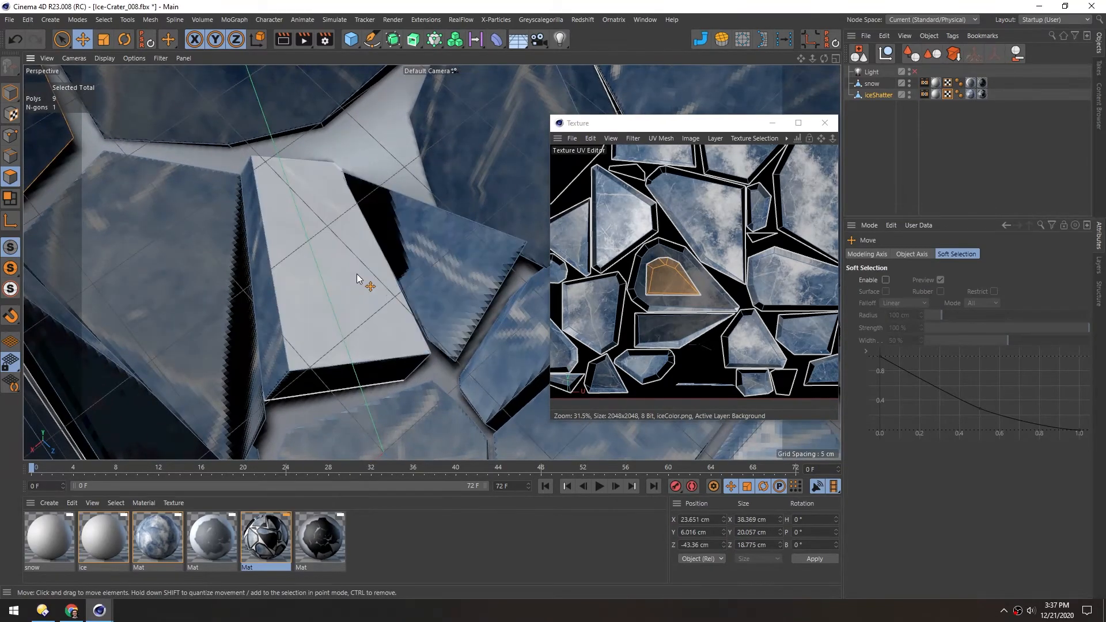
{"action": "mouse_move", "coordinate": [426, 280]}
{"action": "left_mouse_down", "text": "alt"}
{"action": "mouse_move", "coordinate": [361, 195]}
{"action": "mouse_move", "coordinate": [416, 158]}
{"action": "mouse_move", "coordinate": [410, 221]}
{"action": "mouse_move", "coordinate": [440, 284]}
{"action": "left_mouse_up", "text": "alt"}
{"action": "double_click", "coordinate": [440, 282]}
Move the triangular shard's UV island down onto the textured interior of the large ice island below it.
{"action": "scroll", "coordinate": [660, 278], "scroll_direction": "down", "scroll_amount": 4}
{"action": "middle_click_drag", "start_coordinate": [657, 164], "coordinate": [648, 210], "text": "alt"}
{"action": "scroll", "coordinate": [718, 202], "scroll_direction": "up", "scroll_amount": 4}
{"action": "scroll", "coordinate": [724, 207], "scroll_direction": "up", "scroll_amount": 5}
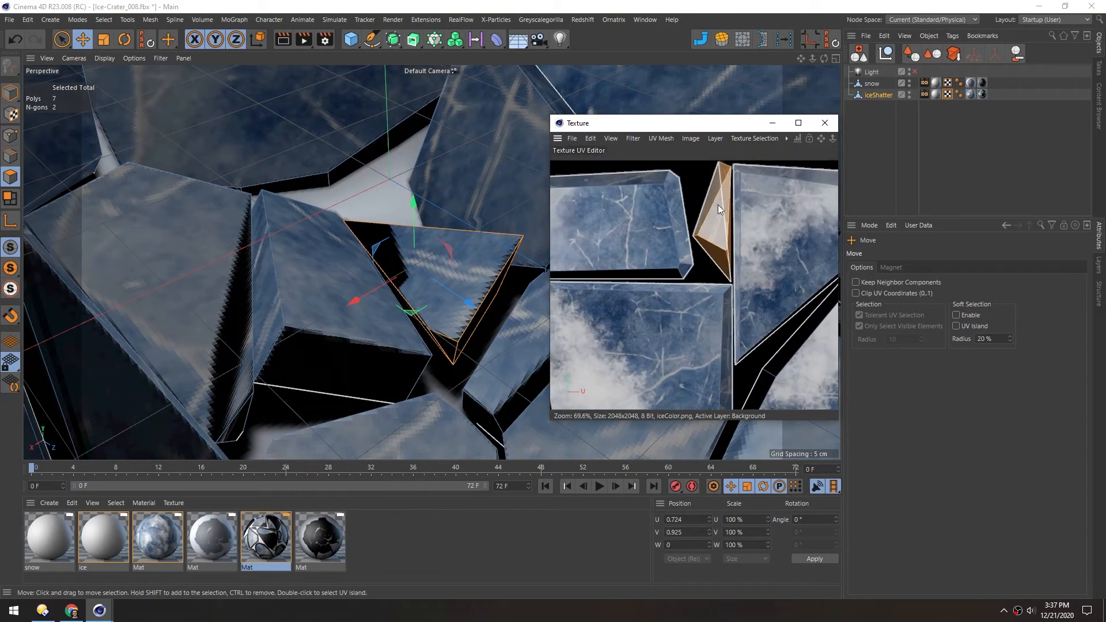
{"action": "middle_click_drag", "start_coordinate": [668, 236], "coordinate": [658, 249], "text": "alt"}
{"action": "left_click_drag", "start_coordinate": [710, 229], "coordinate": [682, 230]}
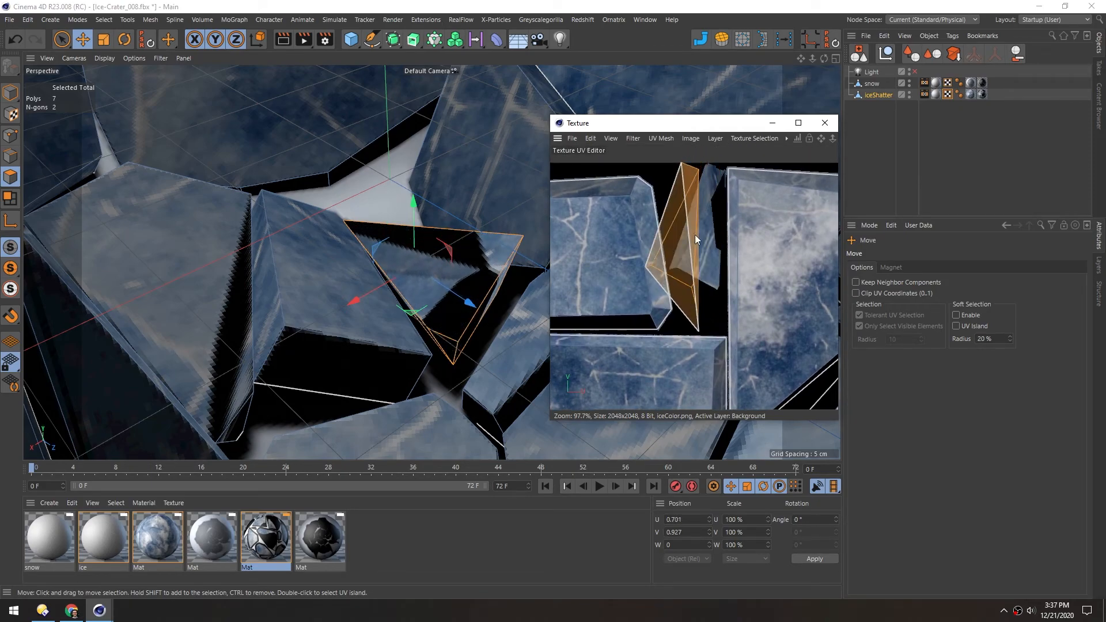
{"action": "scroll", "coordinate": [682, 234], "scroll_direction": "down", "scroll_amount": 2}
{"action": "middle_click_drag", "start_coordinate": [678, 276], "coordinate": [675, 236], "text": "alt"}
{"action": "scroll", "coordinate": [671, 226], "scroll_direction": "down", "scroll_amount": 2}
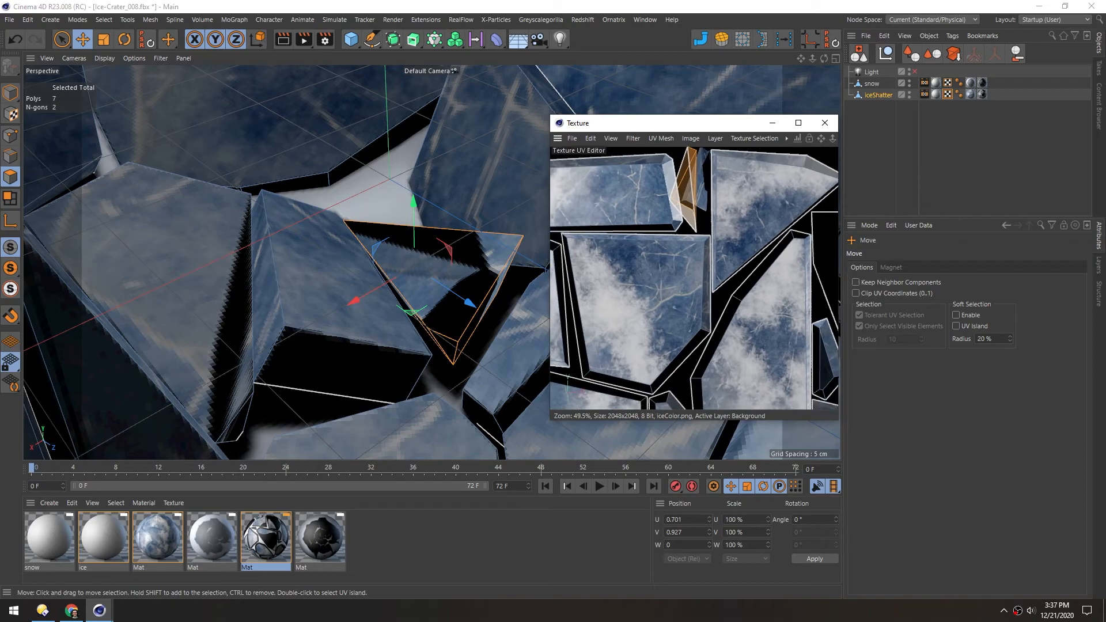
{"action": "left_click_drag", "start_coordinate": [686, 190], "coordinate": [678, 292]}
Deselect iceShatter, inspect the corrected shards from several angles and close the UV editor.
{"action": "scroll", "coordinate": [421, 270], "scroll_direction": "down", "scroll_amount": 3}
{"action": "left_click_drag", "start_coordinate": [421, 268], "coordinate": [438, 254], "text": "alt"}
{"action": "left_click", "coordinate": [882, 147]}
{"action": "scroll", "coordinate": [331, 290], "scroll_direction": "down", "scroll_amount": 6}
{"action": "left_click_drag", "start_coordinate": [340, 290], "coordinate": [388, 271], "text": "alt"}
{"action": "left_click_drag", "start_coordinate": [353, 203], "coordinate": [375, 247], "text": "alt"}
{"action": "left_click", "coordinate": [829, 128]}
{"action": "middle_click_drag", "start_coordinate": [393, 238], "coordinate": [476, 204], "text": "alt"}
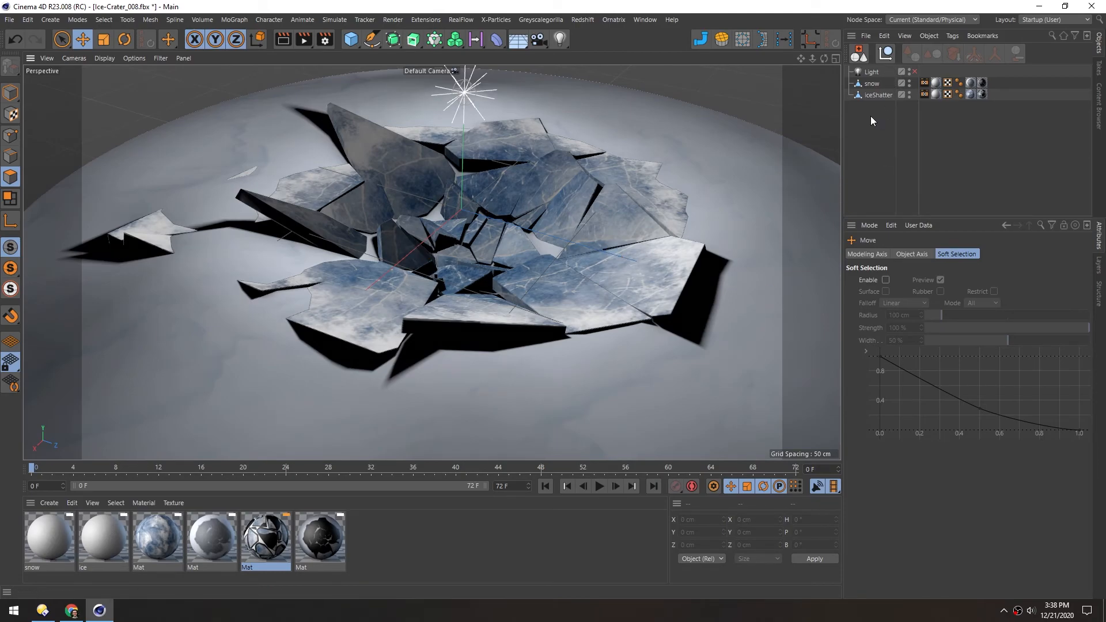
Delete the surplus tags from snow and iceShatter, keeping only the UVW tag, Phong tag and last material on each.
{"action": "left_click_drag", "start_coordinate": [924, 106], "coordinate": [944, 78]}
{"action": "key", "text": "Delete"}
{"action": "key", "text": "Delete"}
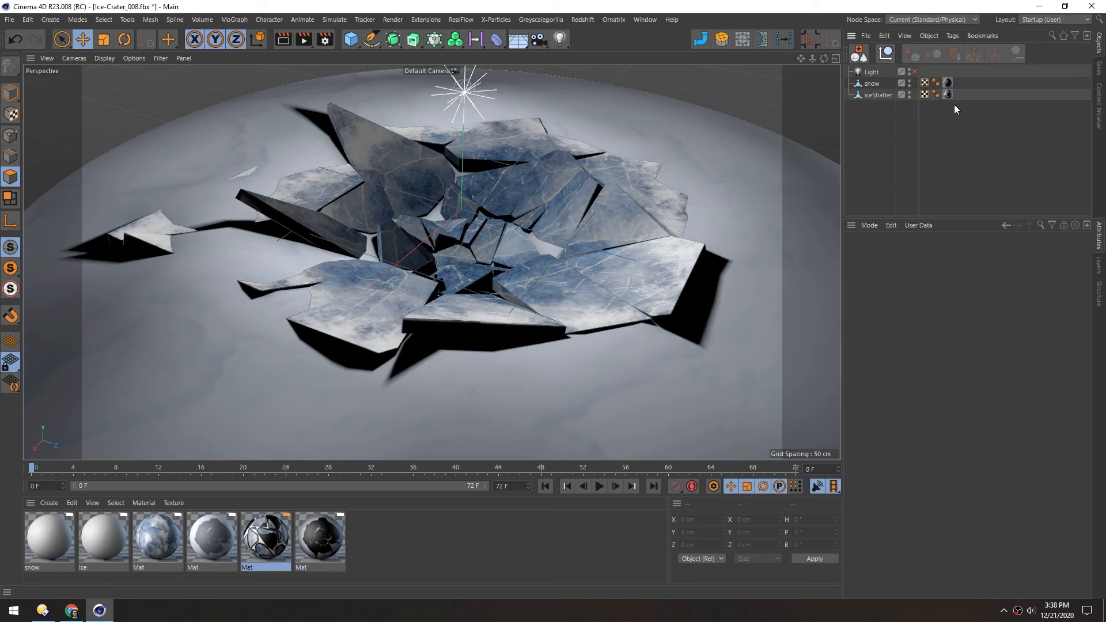
Export the scene as FBX version 7.3 (2013) with Normals as the only included geometry option.
{"action": "left_click", "coordinate": [9, 19]}
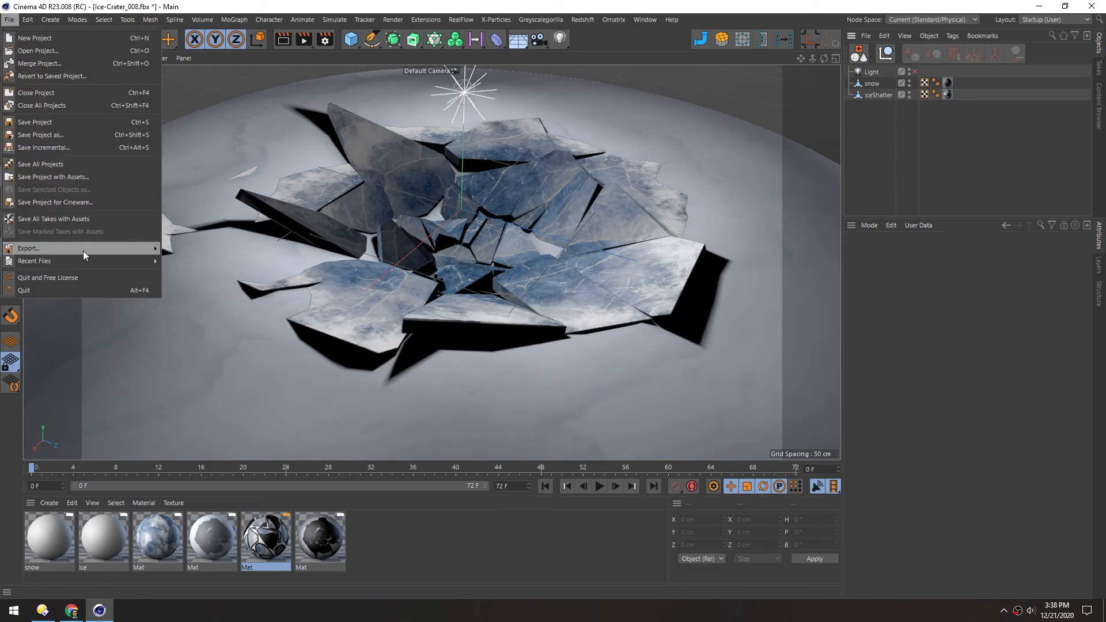
{"action": "mouse_move", "coordinate": [85, 251]}
{"action": "left_click", "coordinate": [185, 347]}
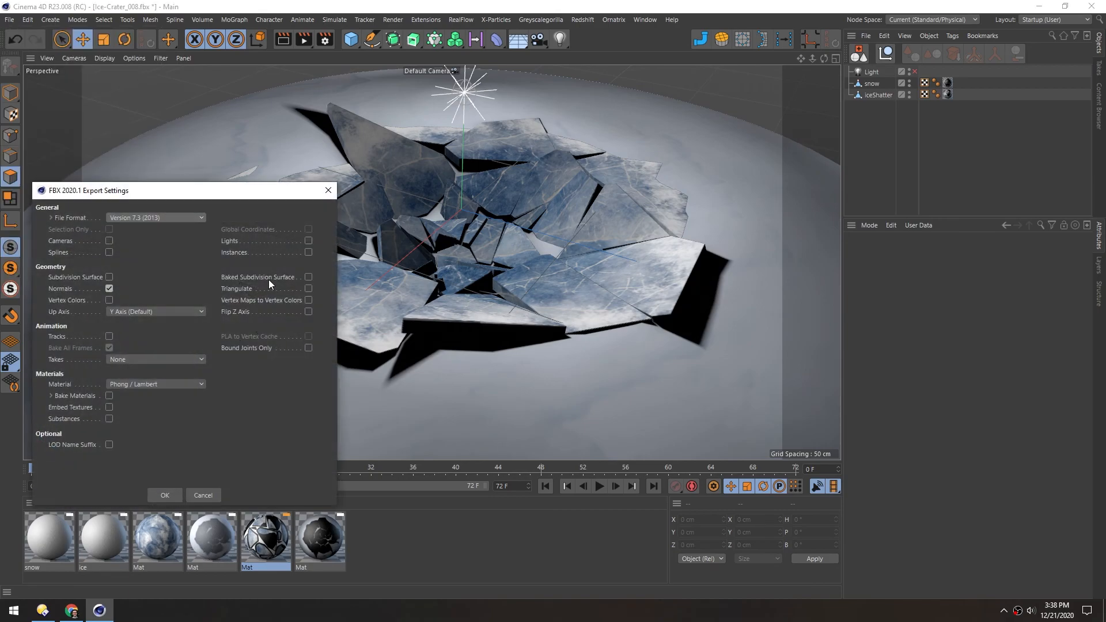
{"action": "left_click_drag", "start_coordinate": [195, 198], "coordinate": [609, 121]}
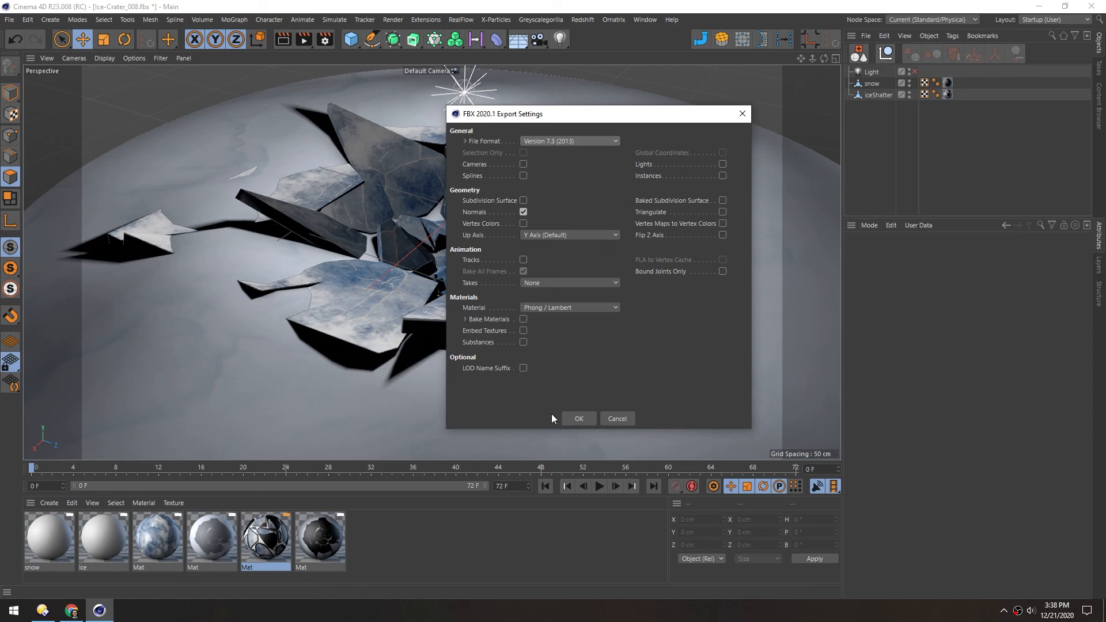
{"action": "left_click", "coordinate": [578, 418]}
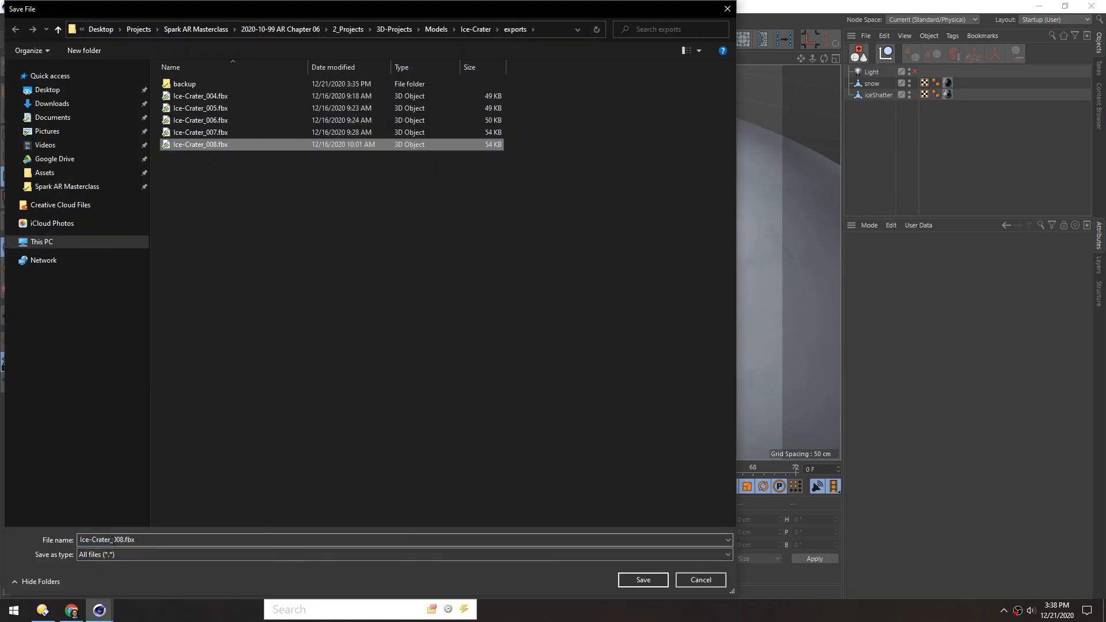